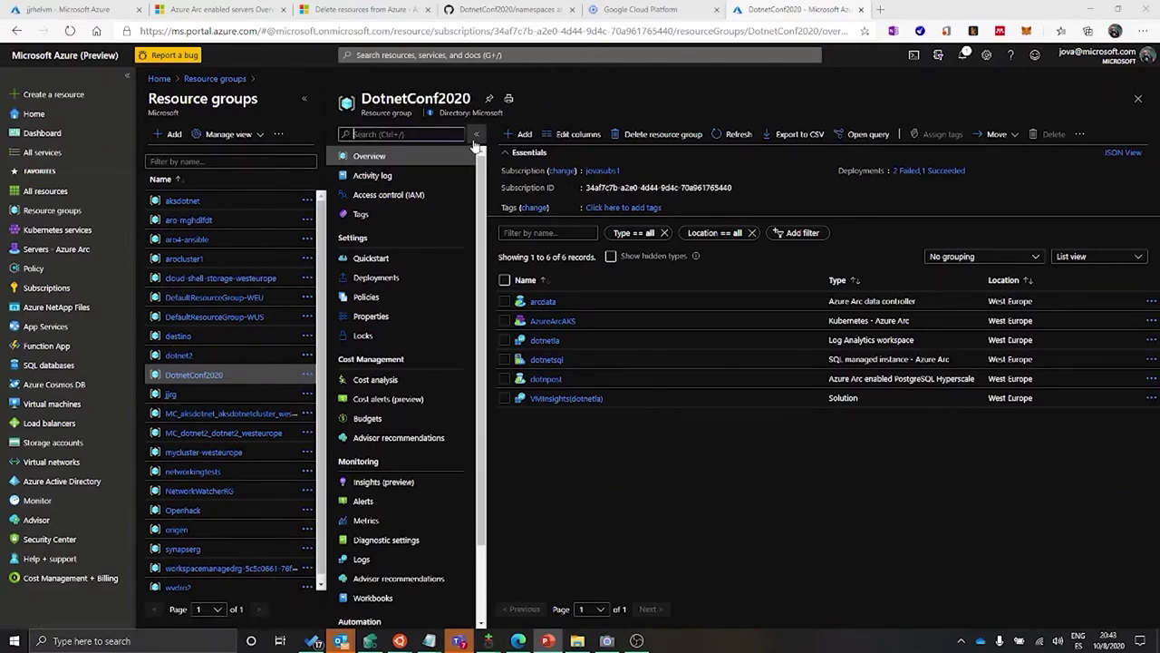
Search the portal for "azure arc" and open the Azure Arc service
left_click(476, 134)
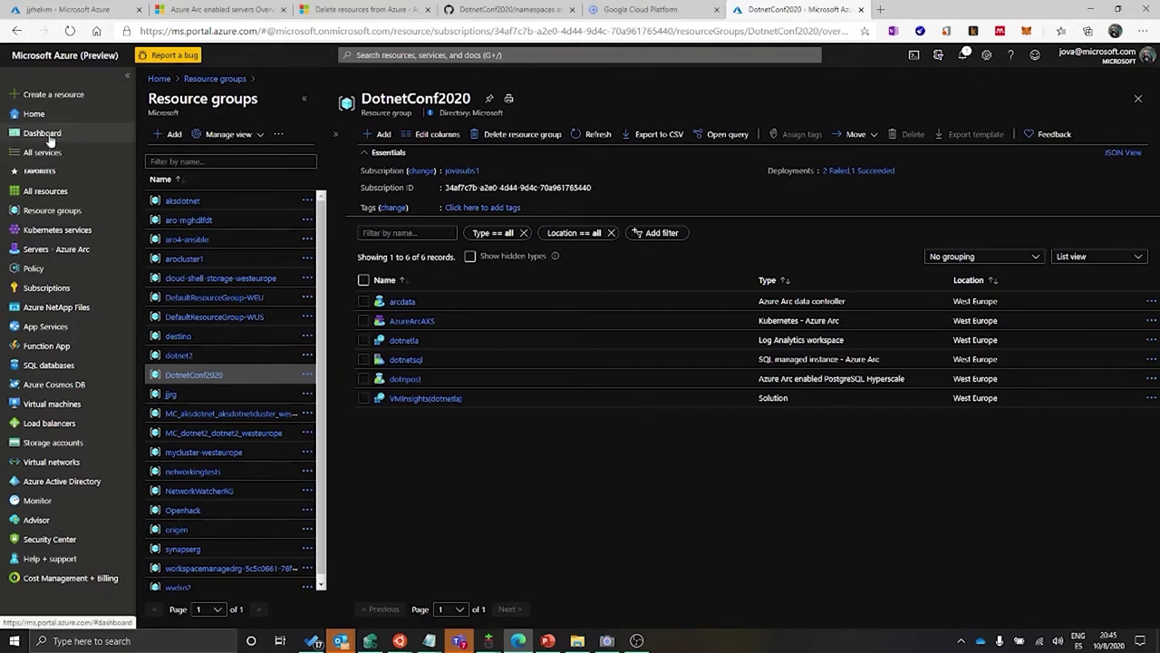
left_click(27, 154)
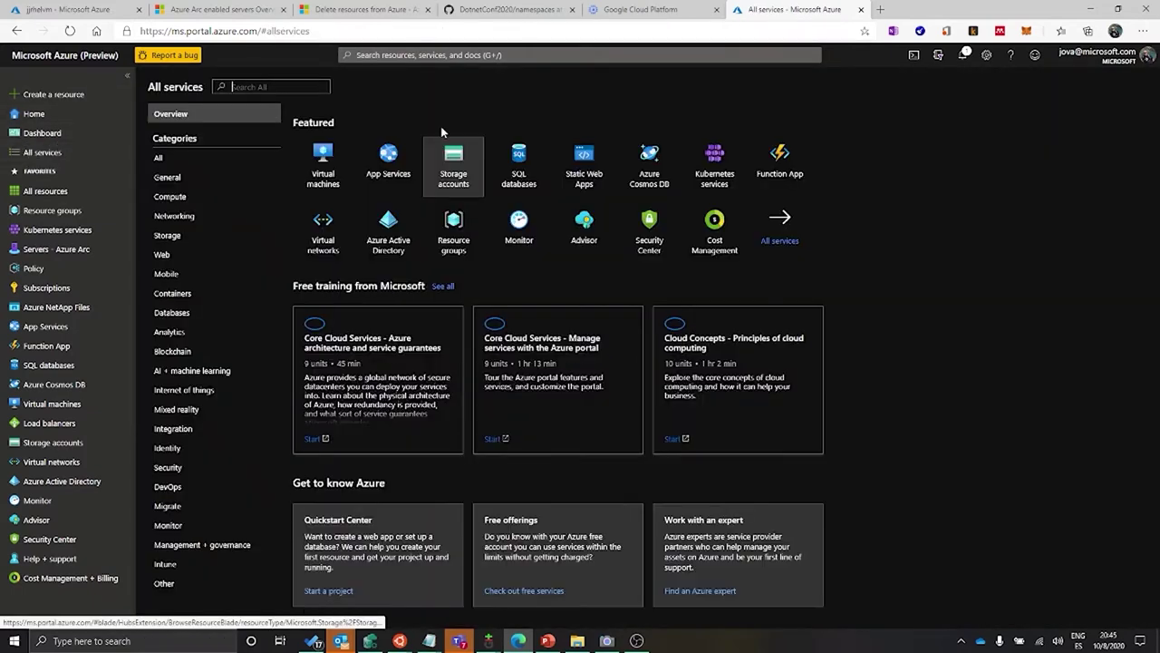
left_click(438, 56)
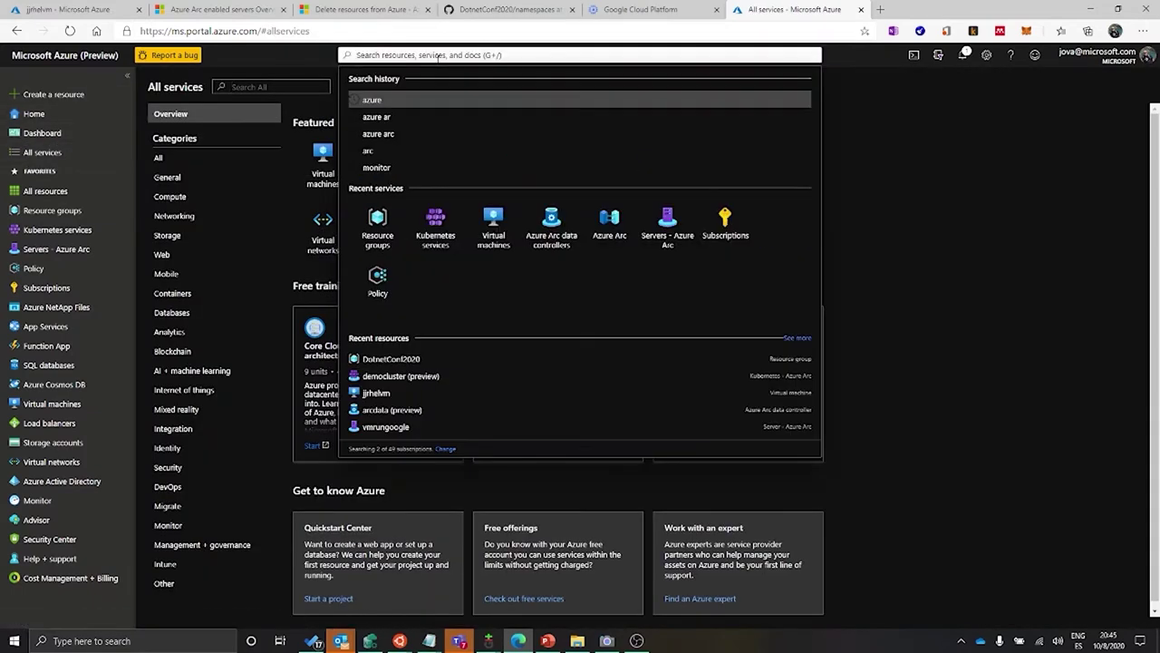
type("azure arc")
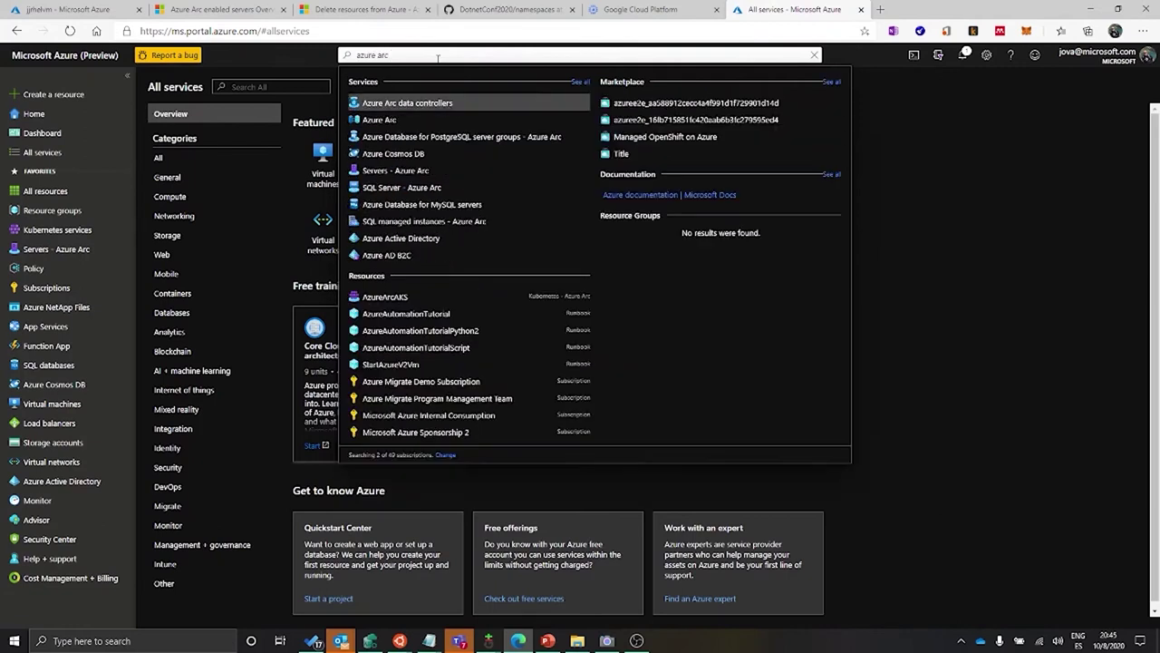
left_click(377, 121)
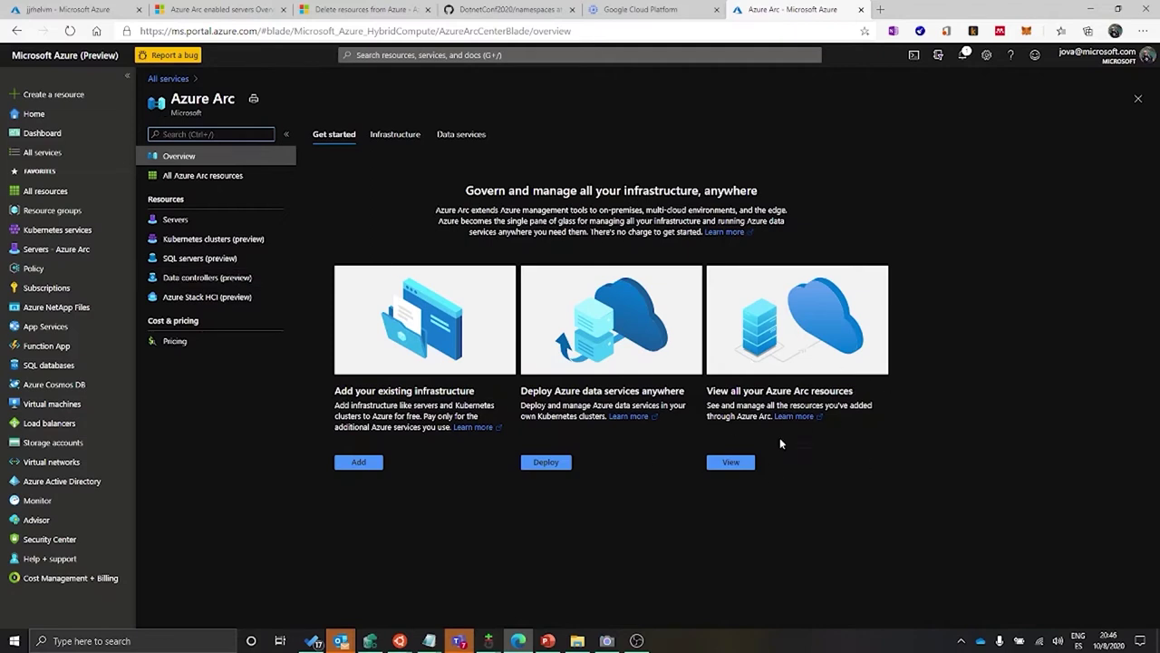
Start adding an existing server to Azure Arc and continue past the prerequisites to the resource details
left_click(359, 464)
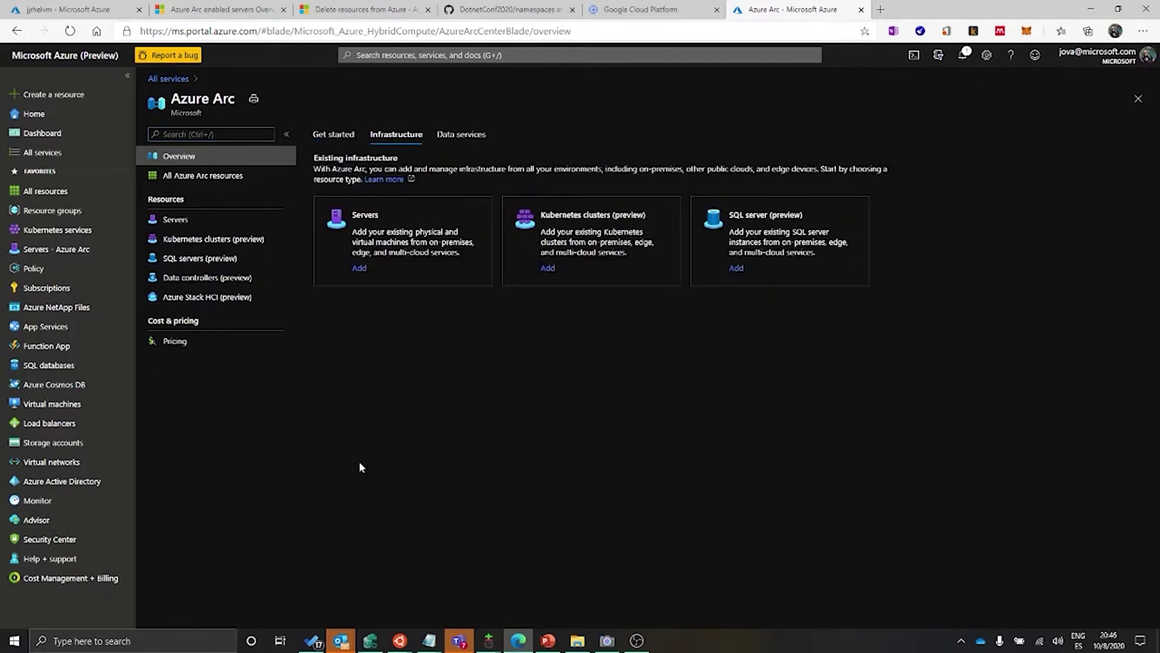
left_click(359, 268)
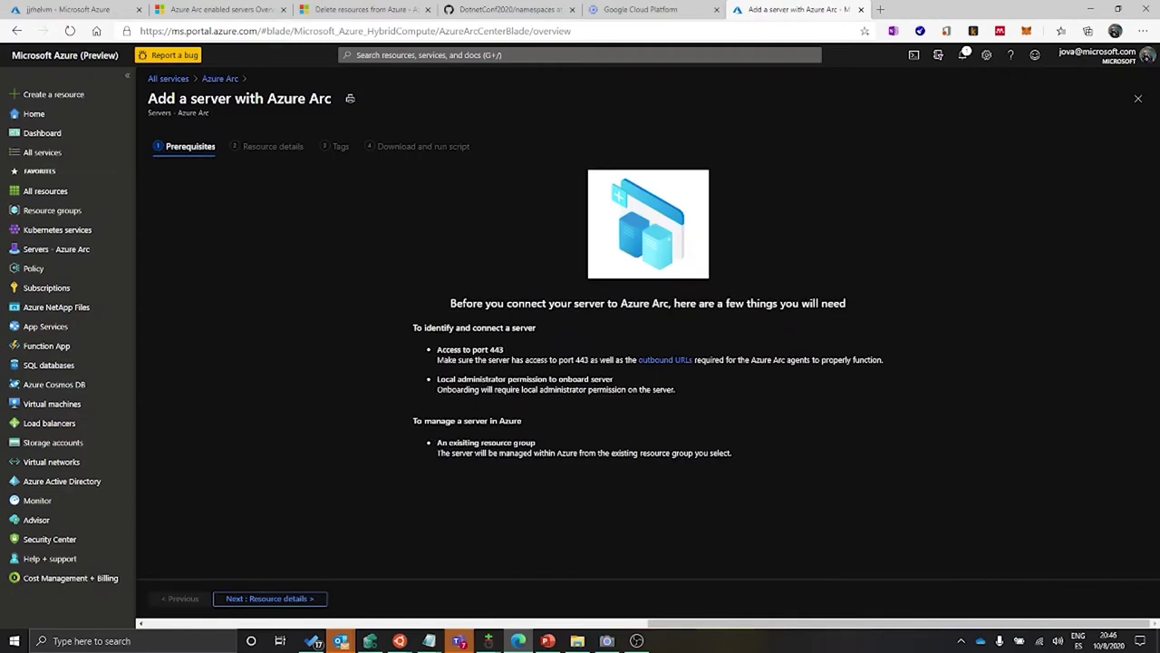
left_click_drag(413, 329, 544, 355)
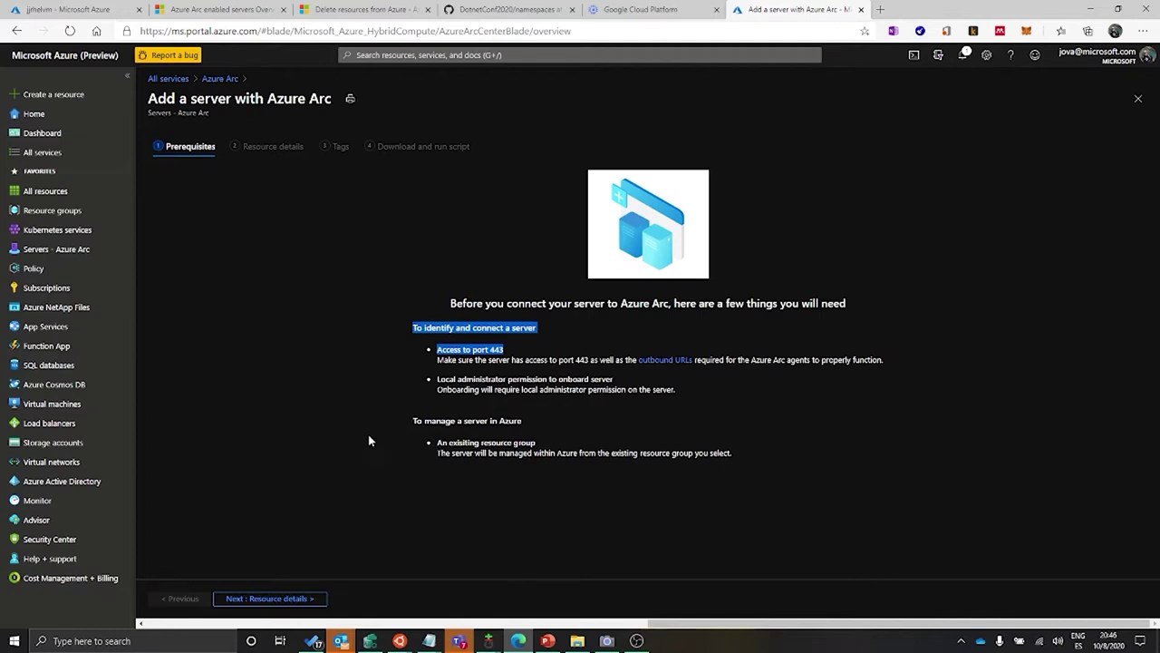
left_click_drag(676, 390, 361, 379)
left_click(351, 385)
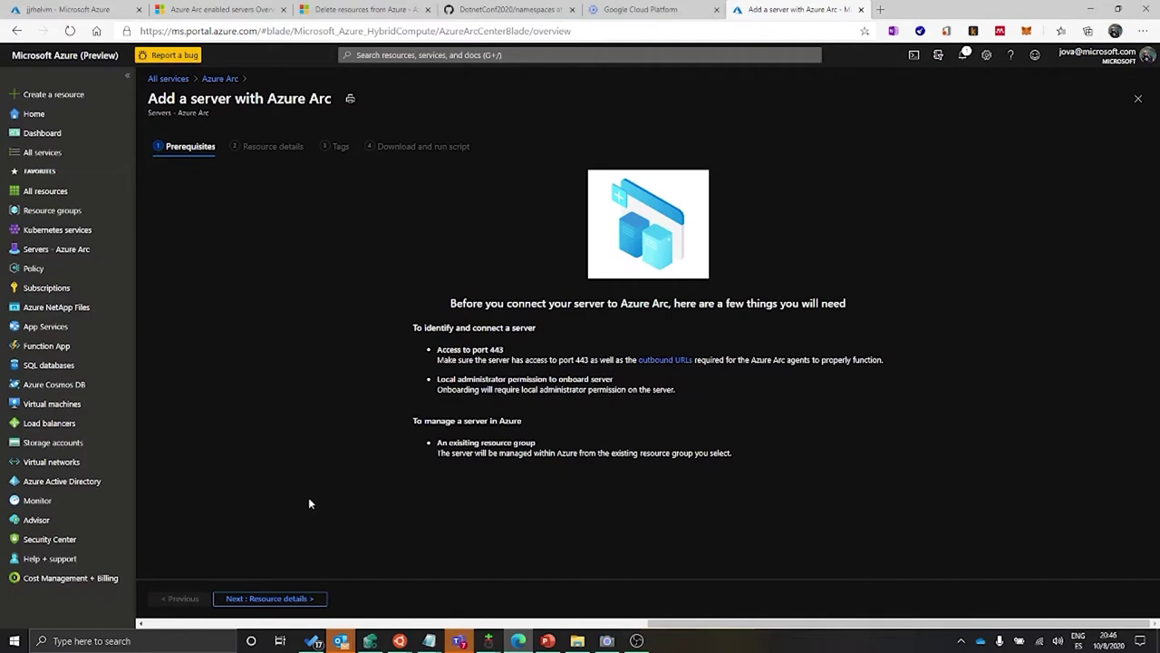
mouse_move(262, 599)
left_mouse_down()
mouse_move(275, 602)
mouse_move(260, 610)
left_mouse_up()
left_click(260, 604)
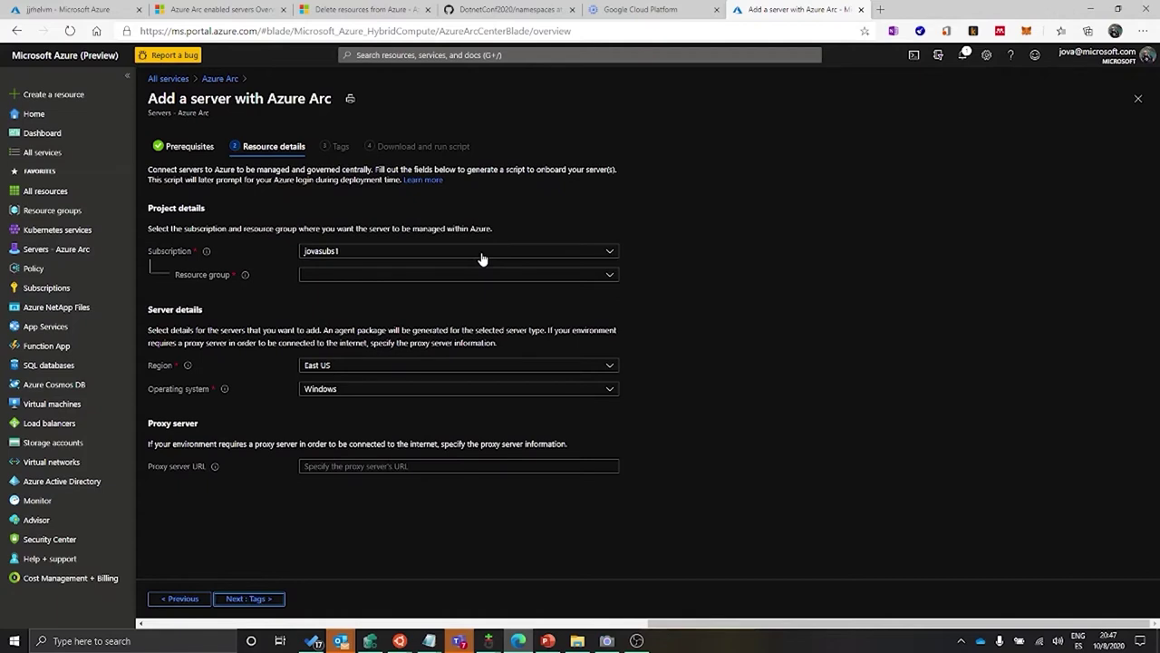
Assign the server to the DotnetConf2020 resource group in the West Europe region
left_click(575, 277)
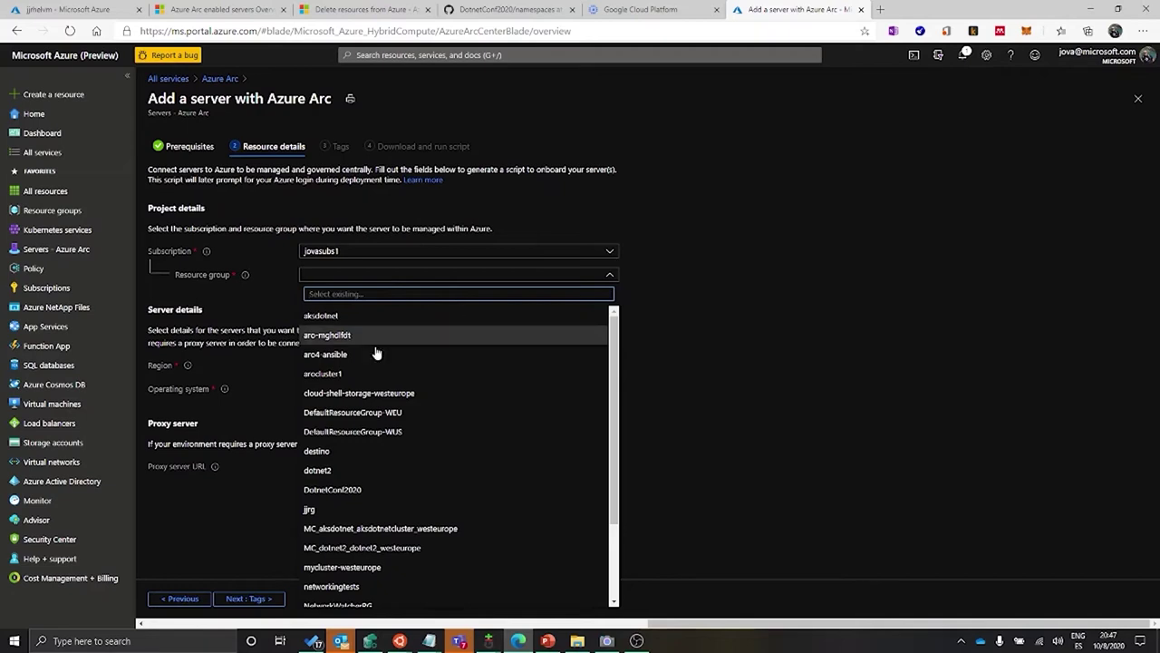
left_click(345, 490)
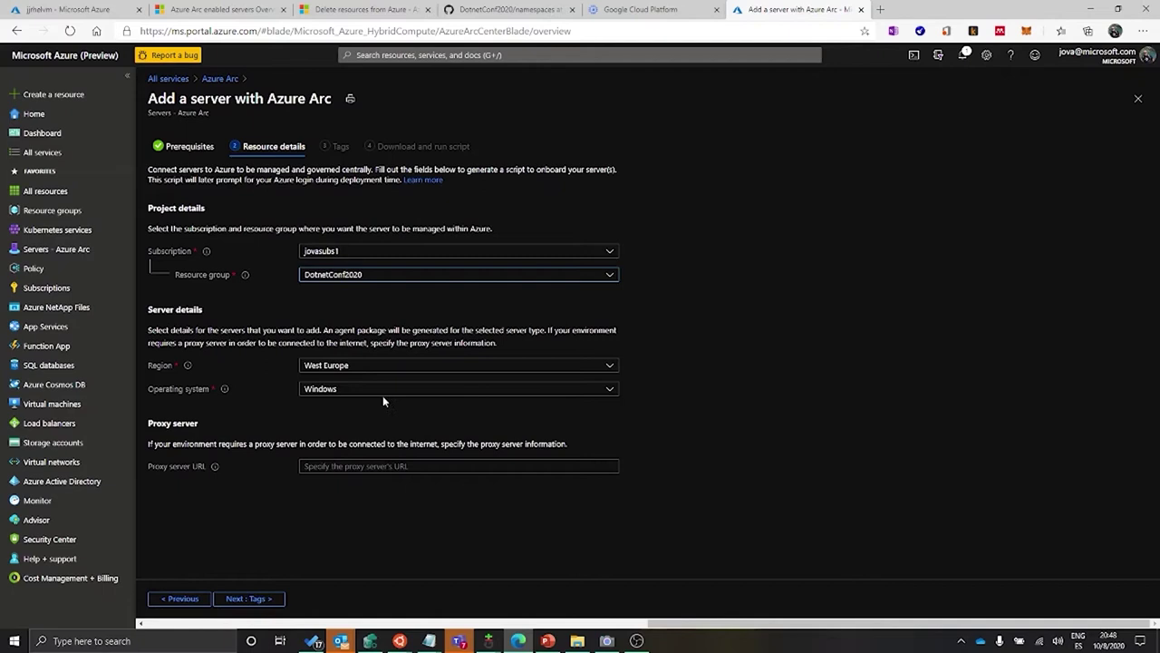
left_click(350, 391)
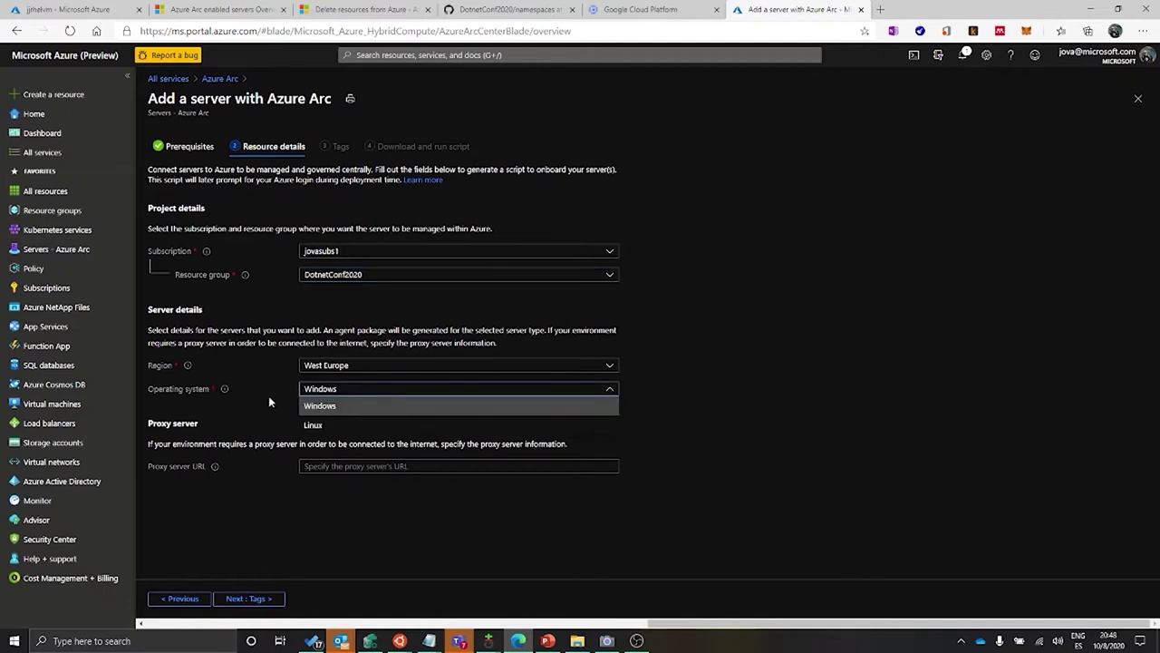
left_click(670, 423)
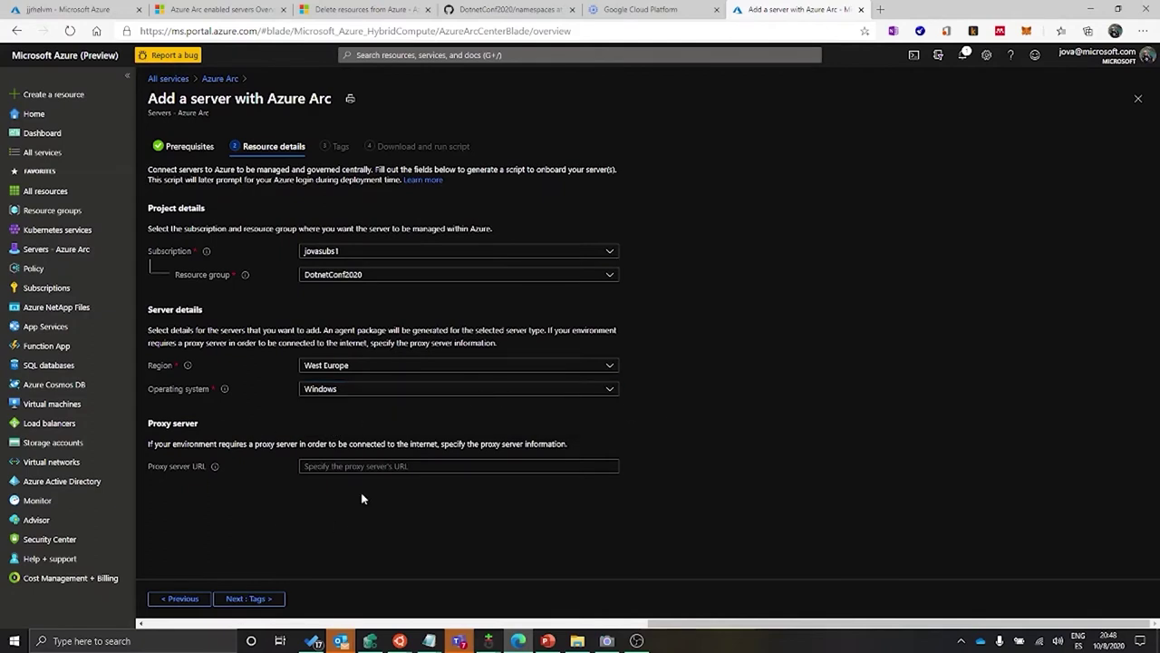
left_click(457, 466)
left_click(236, 439)
Set the server's operating system to Linux and continue to the tags with no proxy server URL
left_click(402, 393)
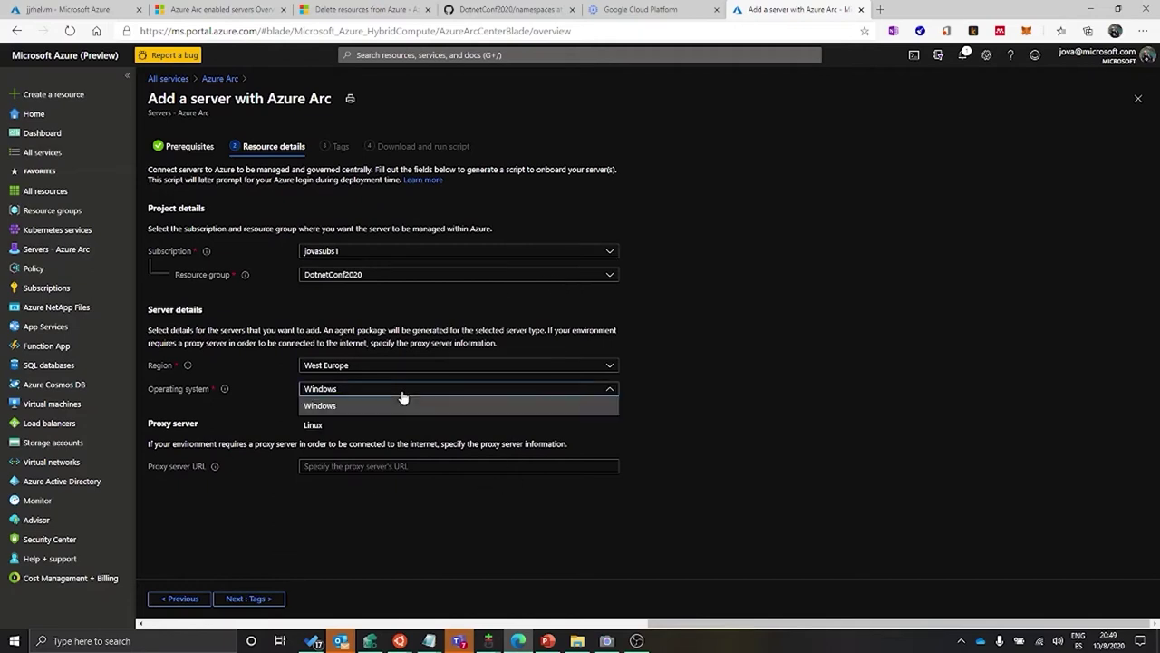
left_click(338, 426)
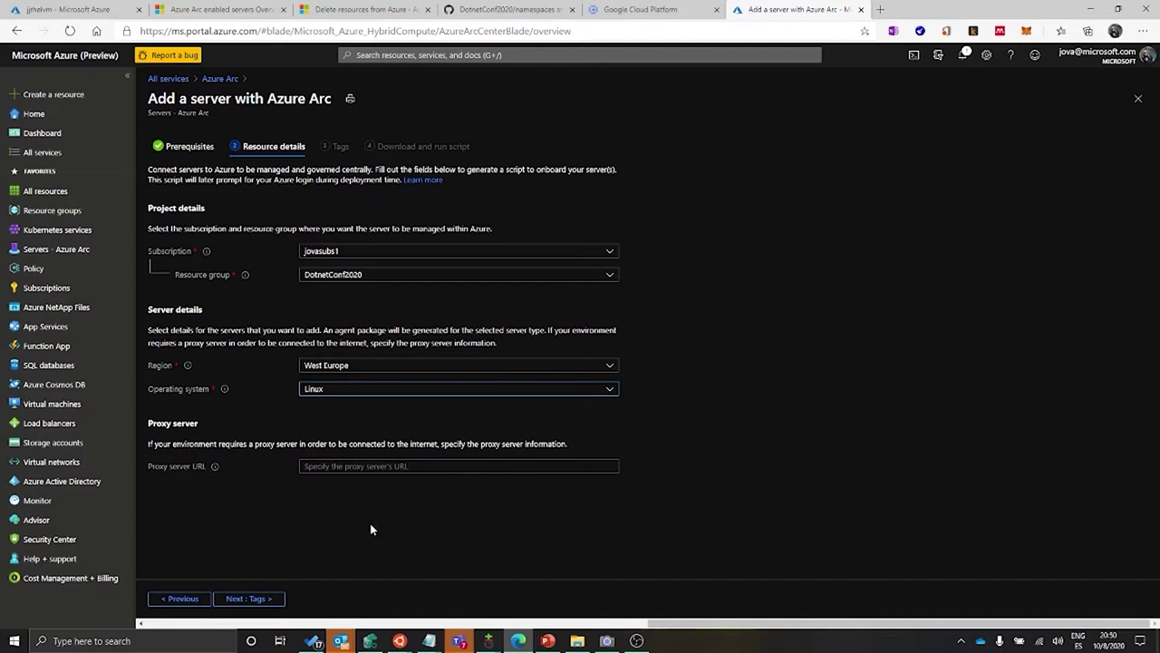
left_click(383, 466)
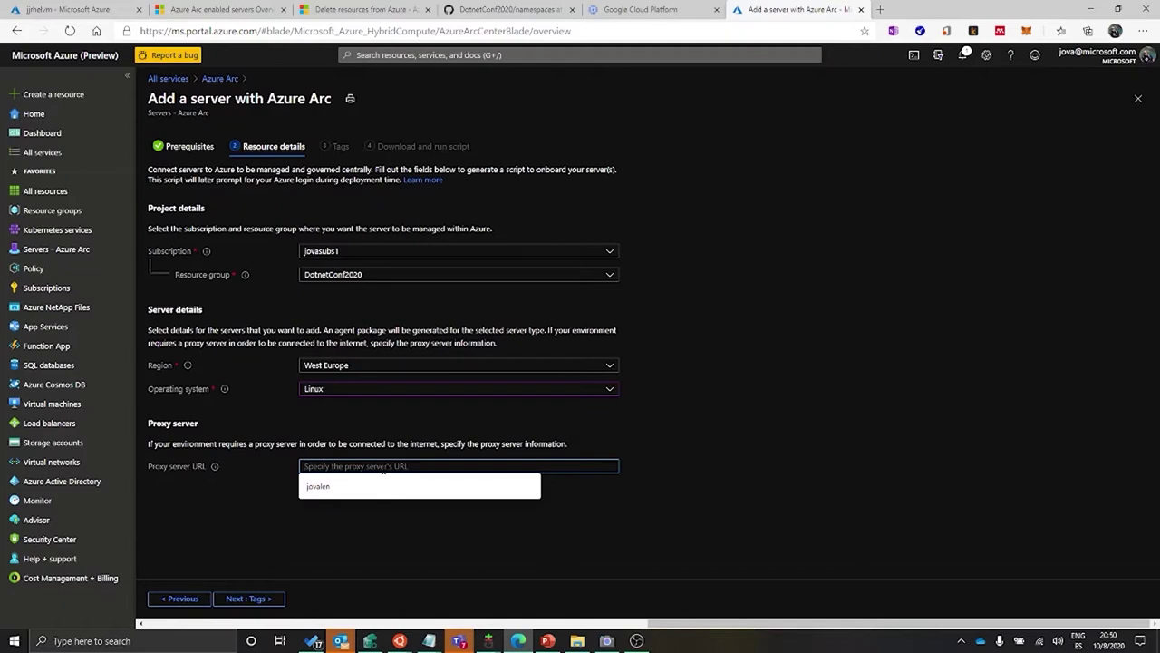
left_click(194, 514)
left_click(254, 599)
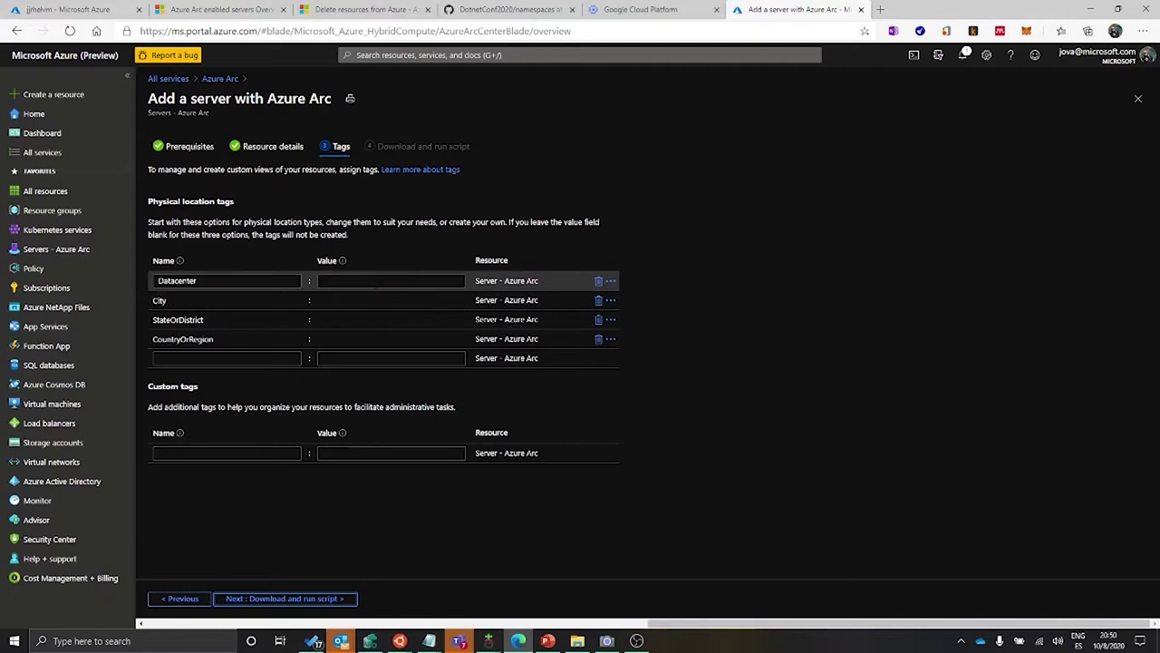
Set the Datacenter location tag to "Google CLoud" and the City tag to "Madrid"
left_click(390, 281)
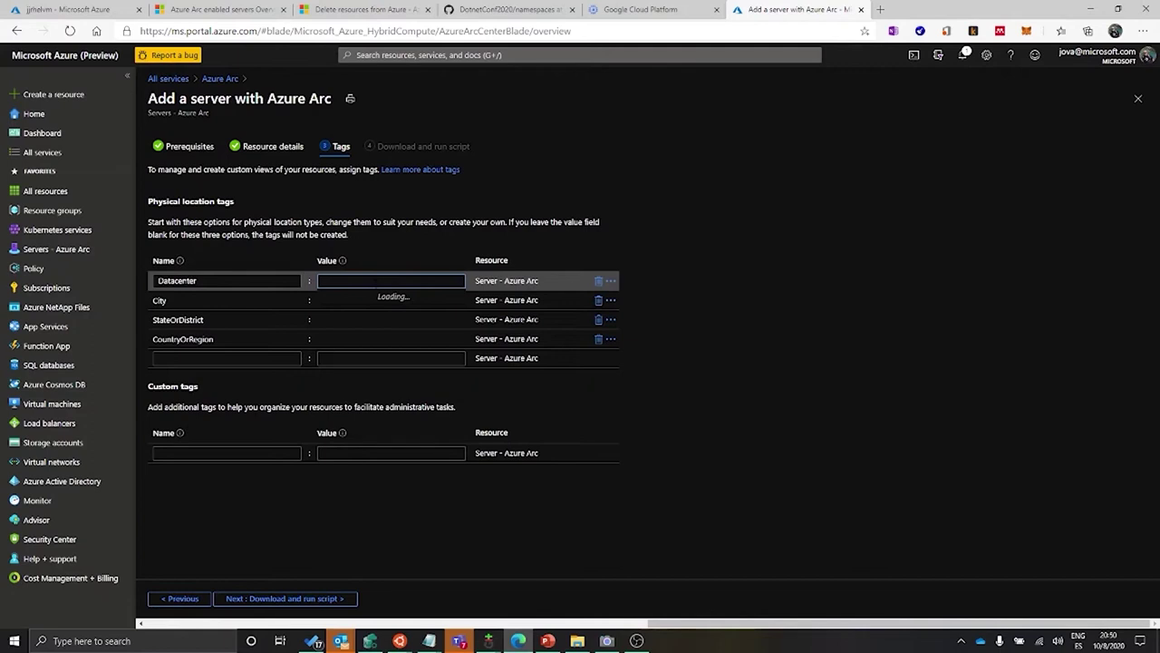
type("Google CLoud")
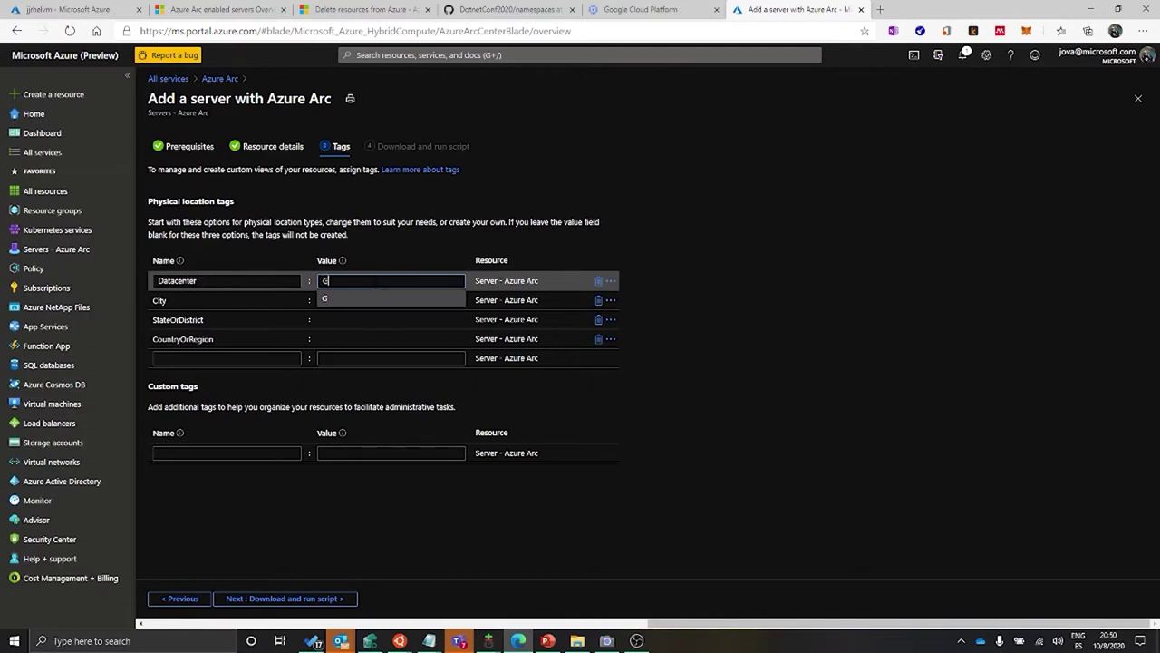
key("Tab")
key("Tab")
key("Tab")
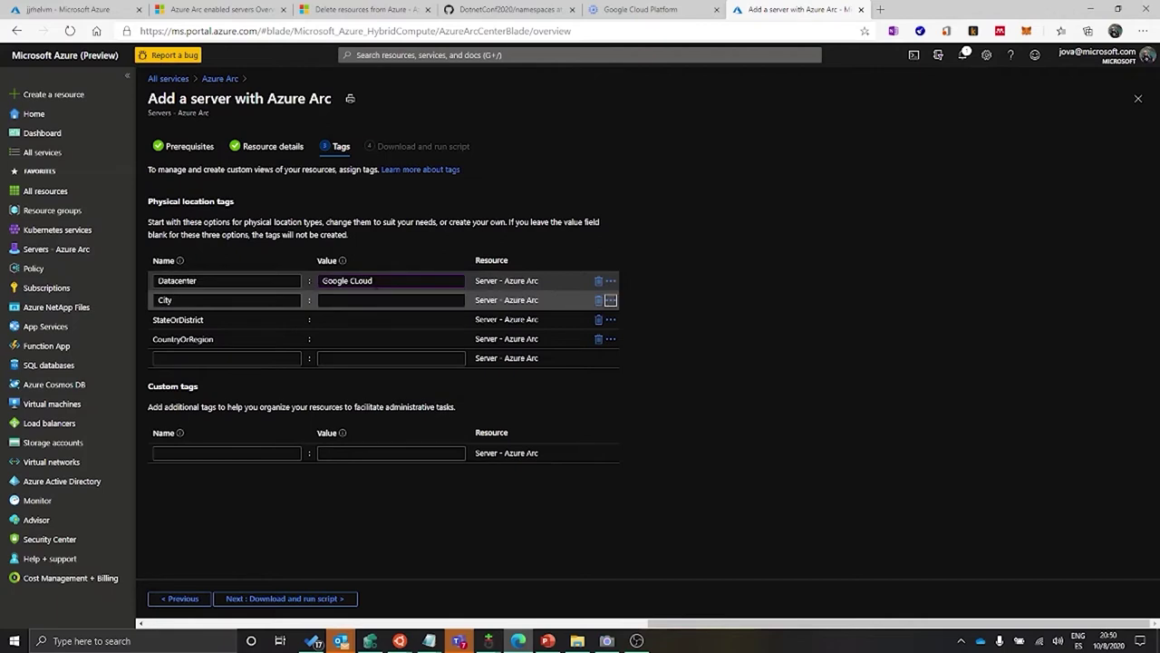
left_click(390, 299)
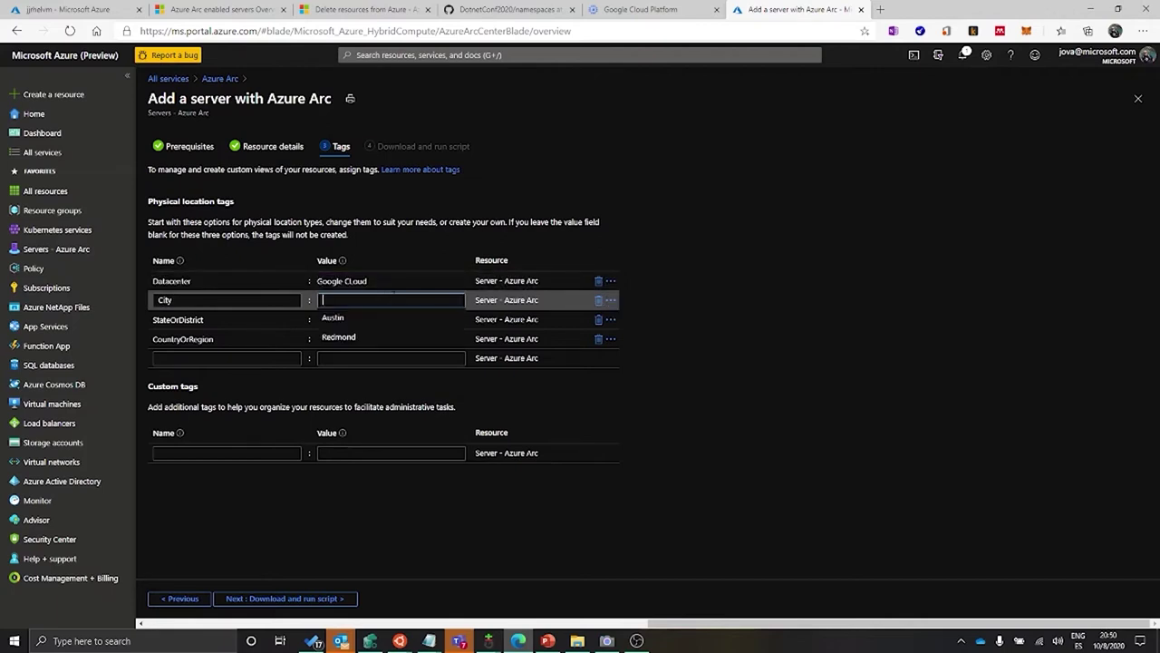
type("Madrid")
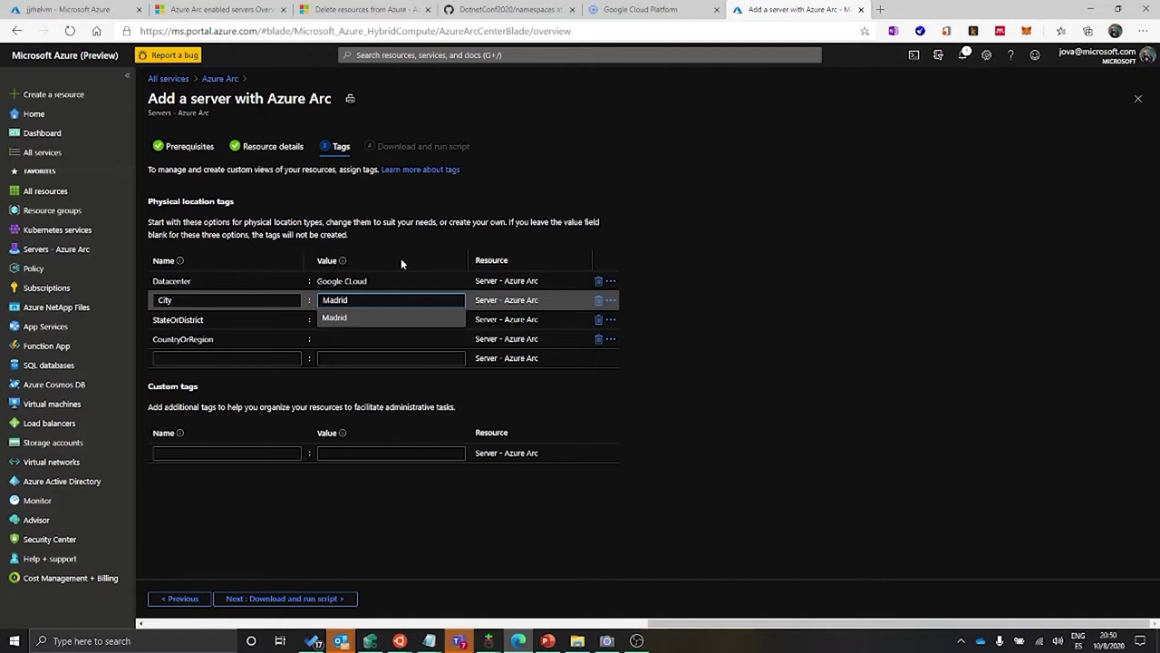
Set the StateOrDistrict and CountryOrRegion tags to "NA" and continue to the onboarding script
left_click(363, 338)
left_click(363, 319)
type("NA")
key("Tab")
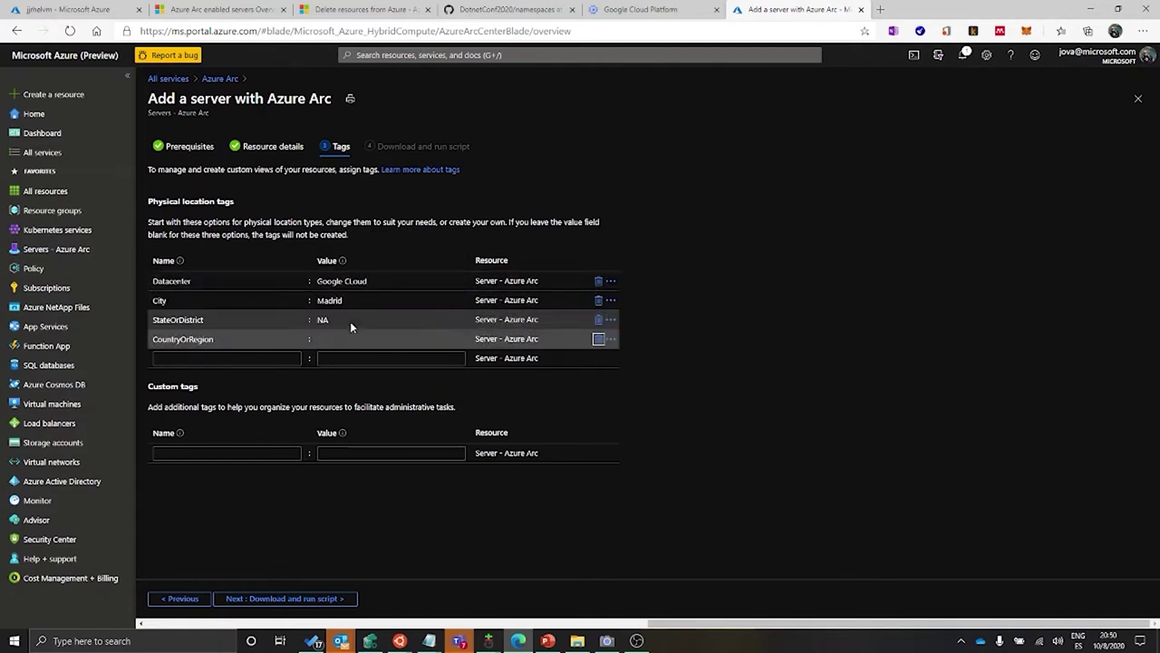
key("shift+Tab")
type("NA")
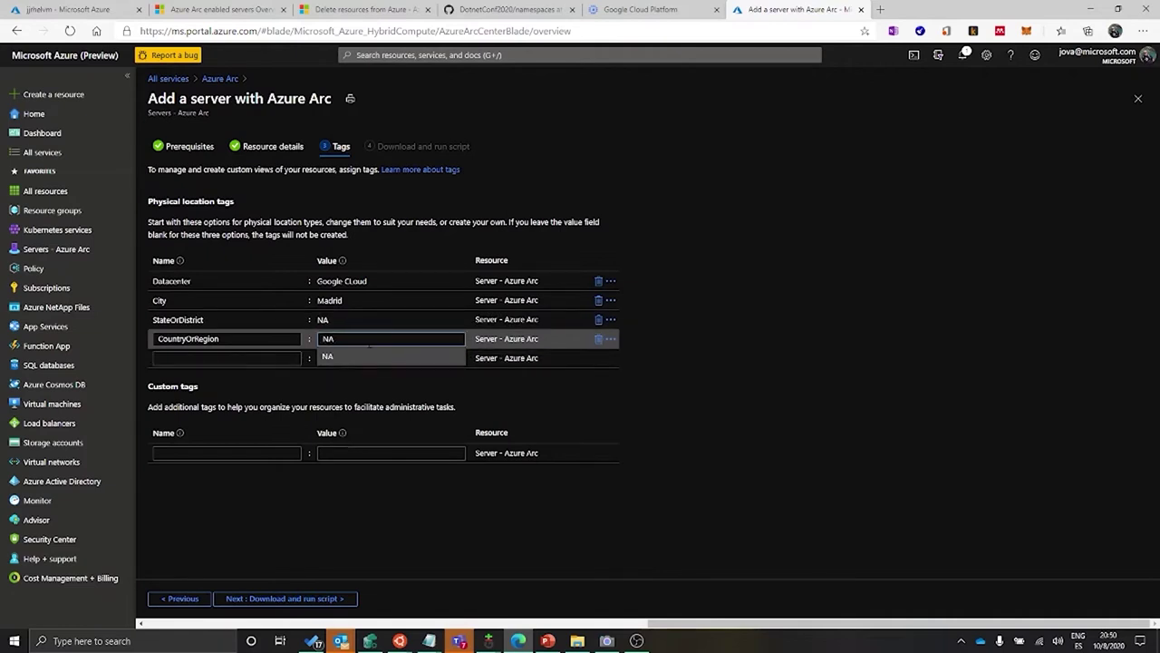
key("Escape")
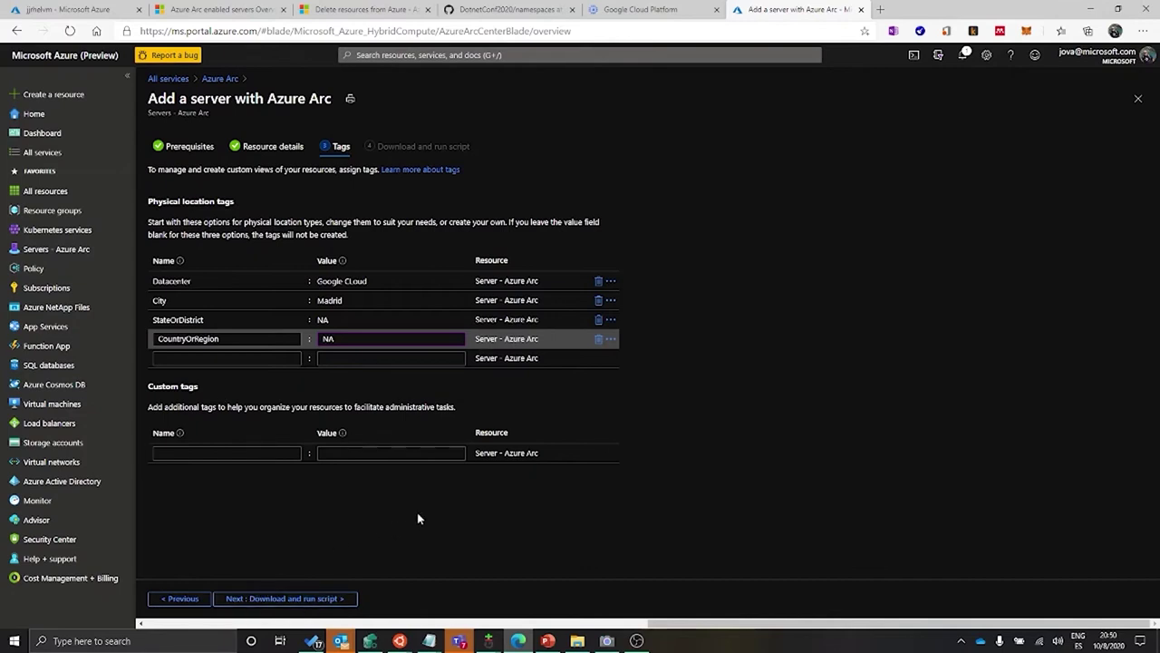
left_click(288, 599)
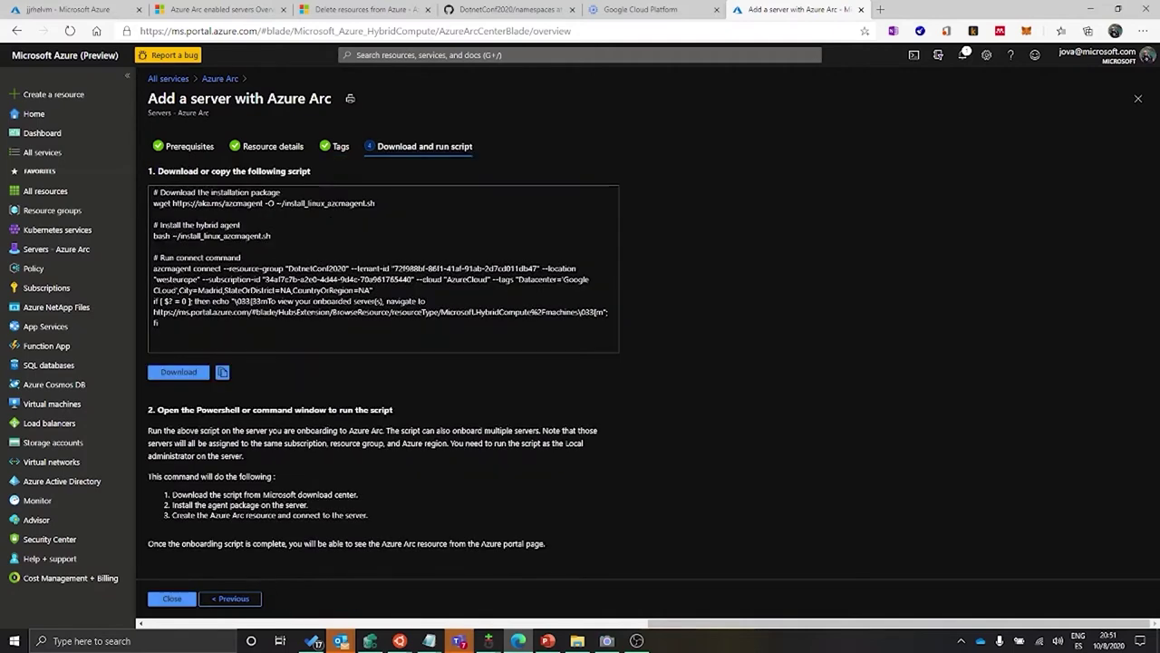
Examine the generated onboarding script's package download, agent installation and azcmagent connect commands
left_click_drag(154, 192, 159, 322)
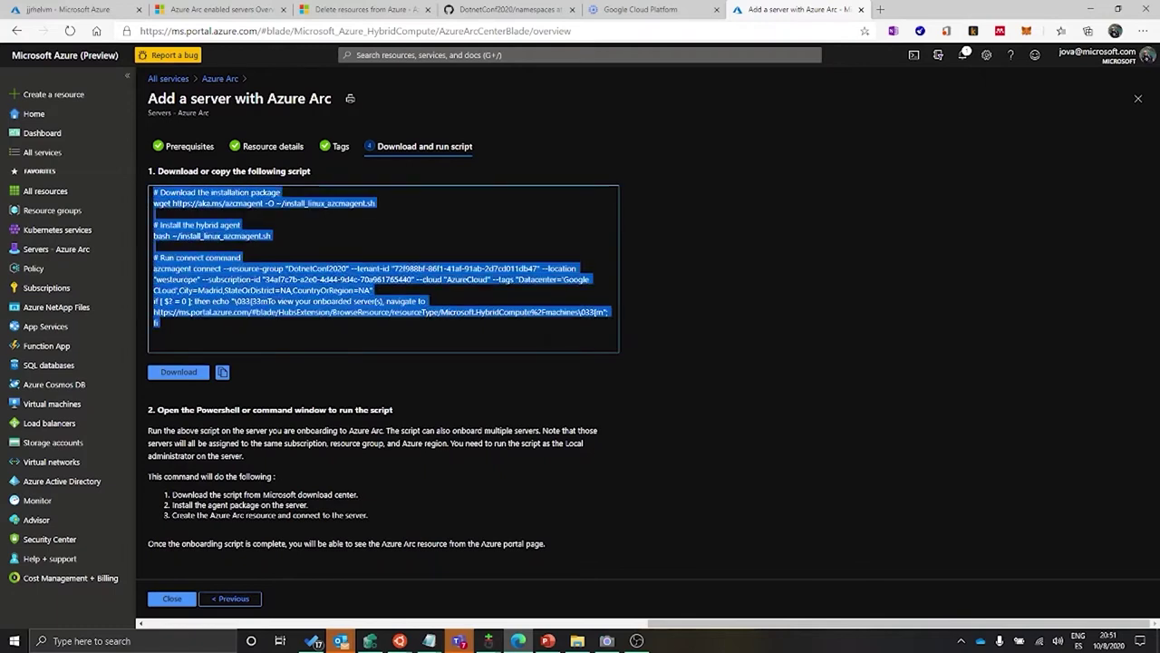
left_click(153, 205)
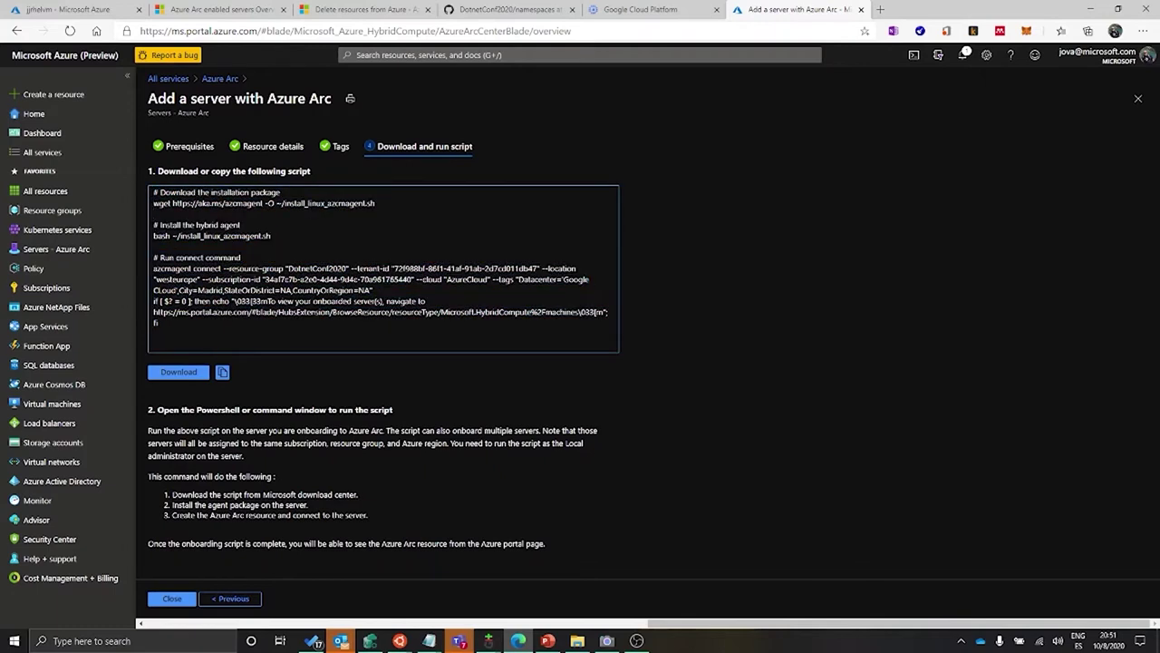
left_click_drag(153, 203, 374, 203)
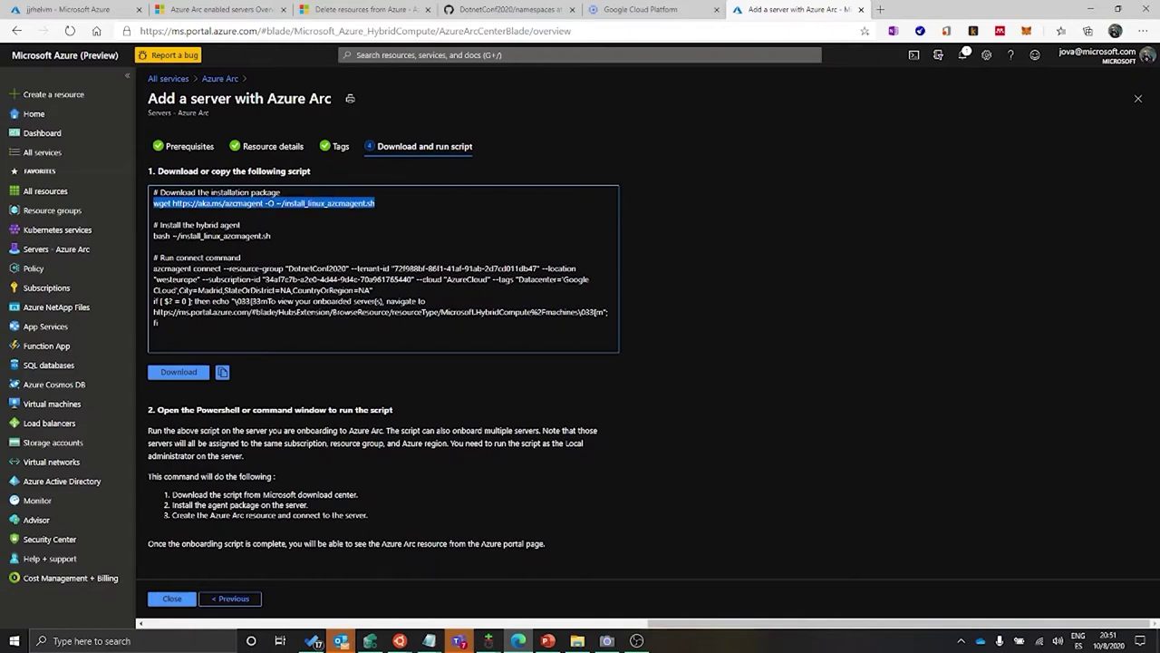
left_click_drag(153, 235, 272, 236)
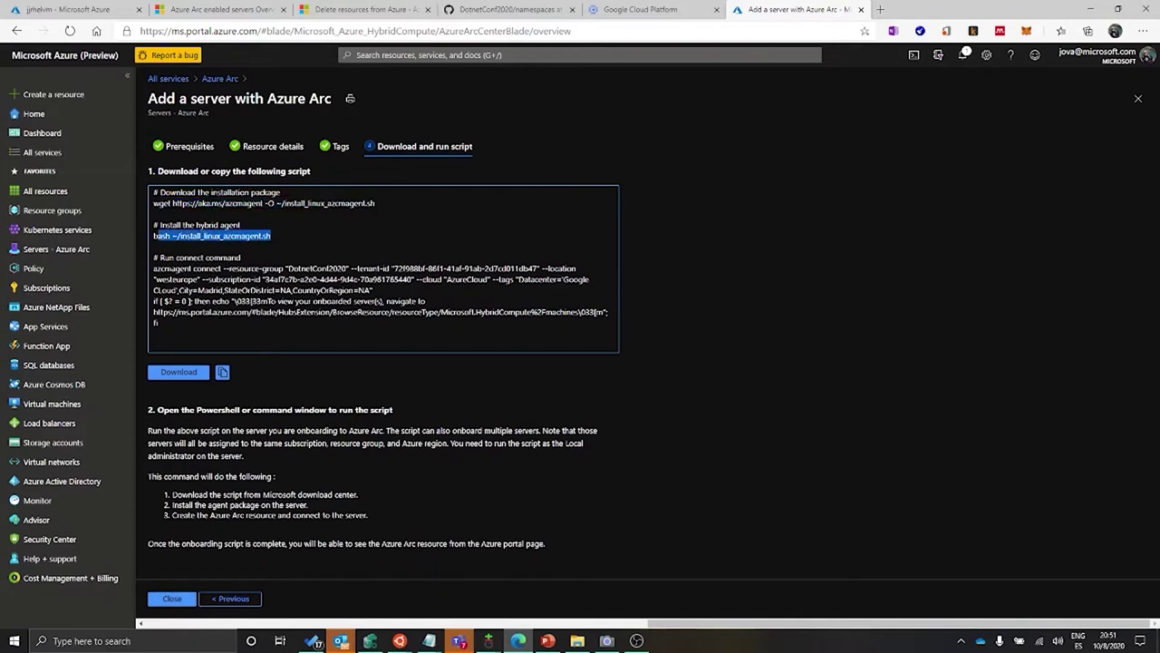
left_click_drag(153, 269, 159, 323)
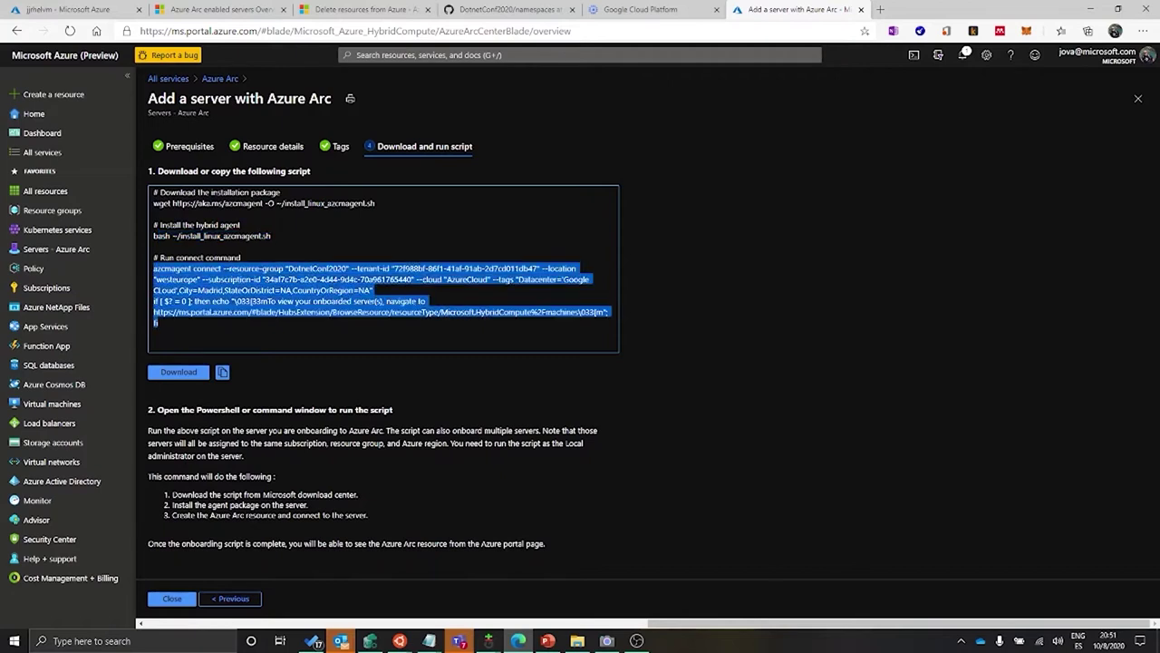
left_click(220, 290)
left_click_drag(153, 269, 373, 290)
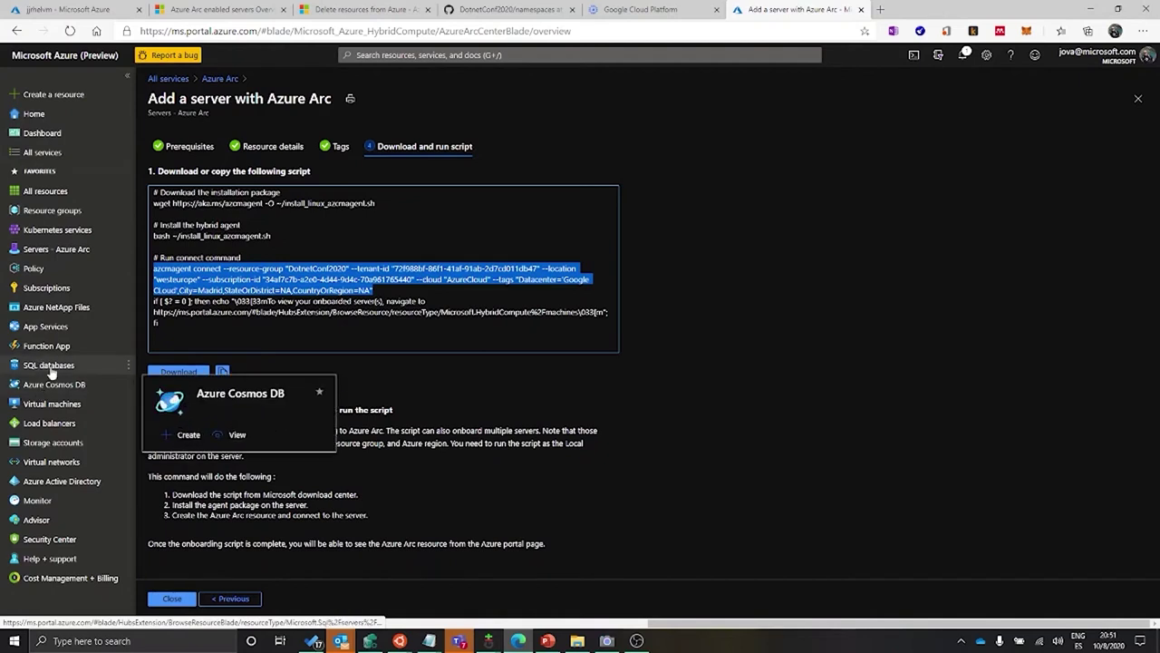
Open the overview of the DotnetConf2020 resource group
left_click(46, 210)
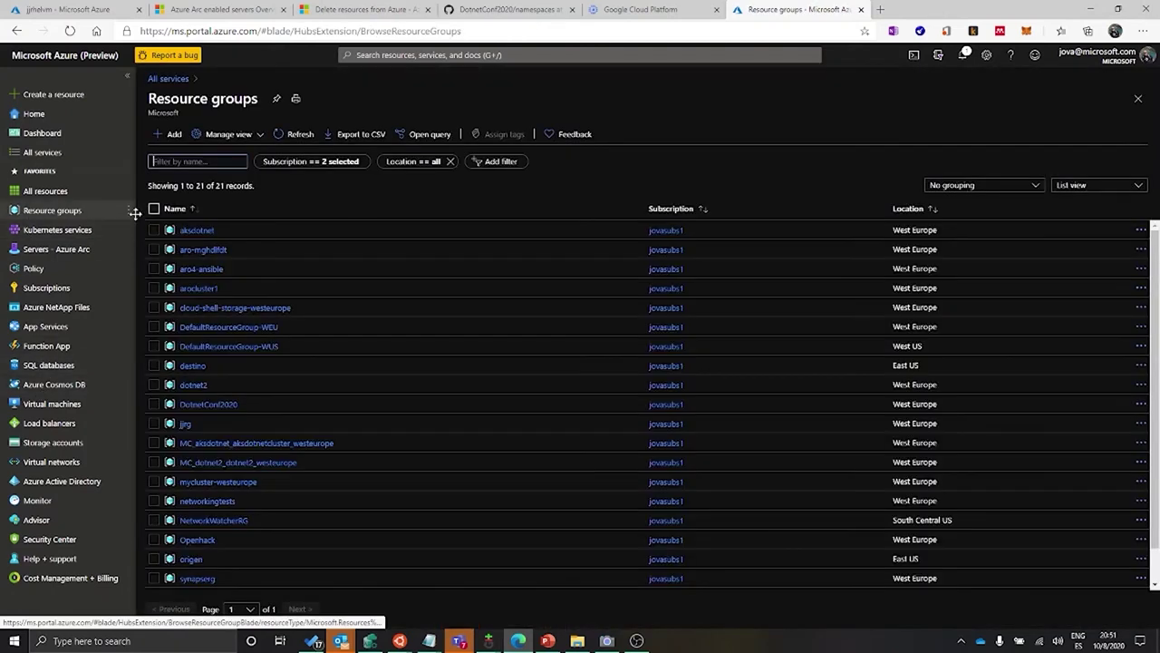
left_click(193, 405)
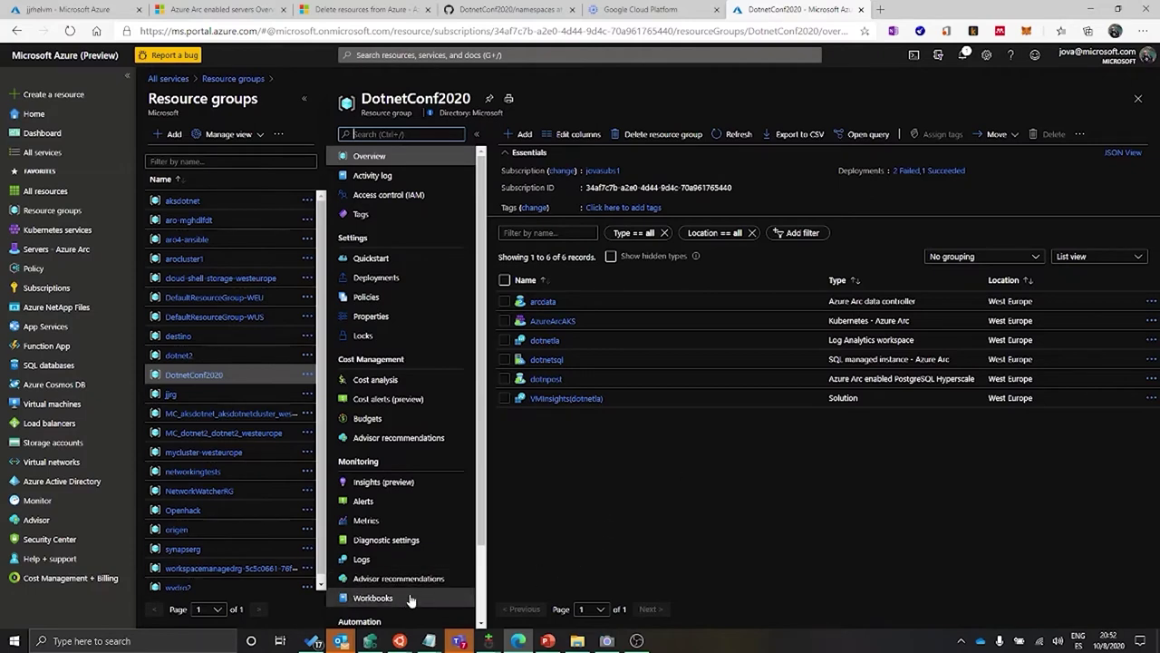
Switch to the Google Cloud Platform VM instances page and copy the external IP of vmrungoogle
left_click(399, 642)
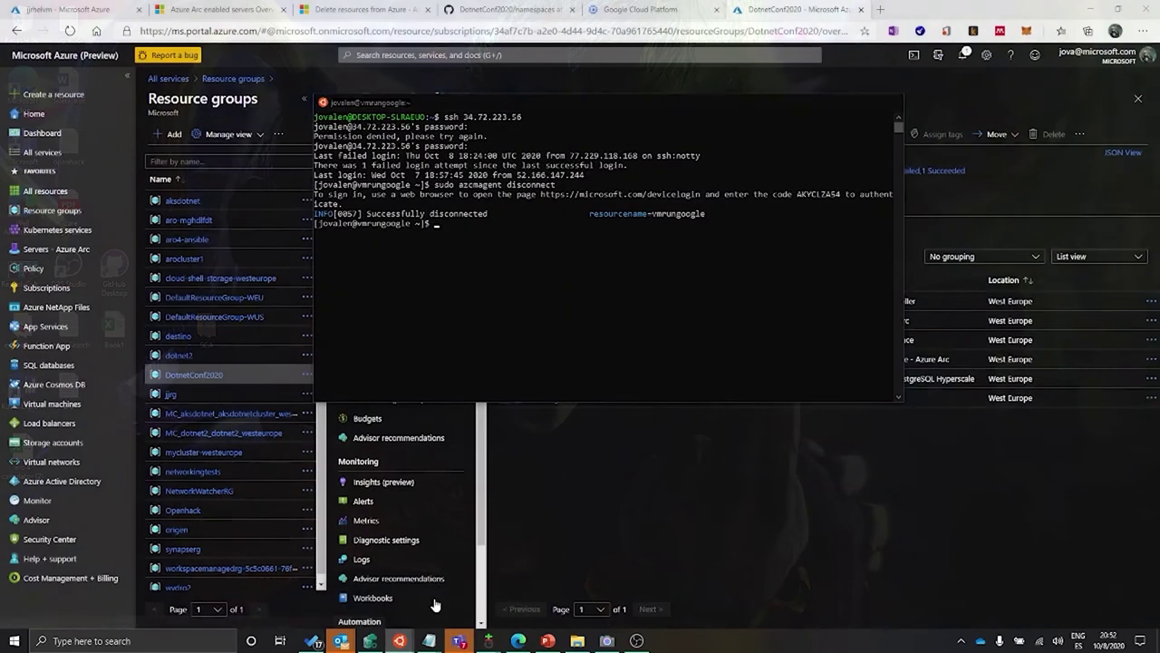
left_click(433, 597)
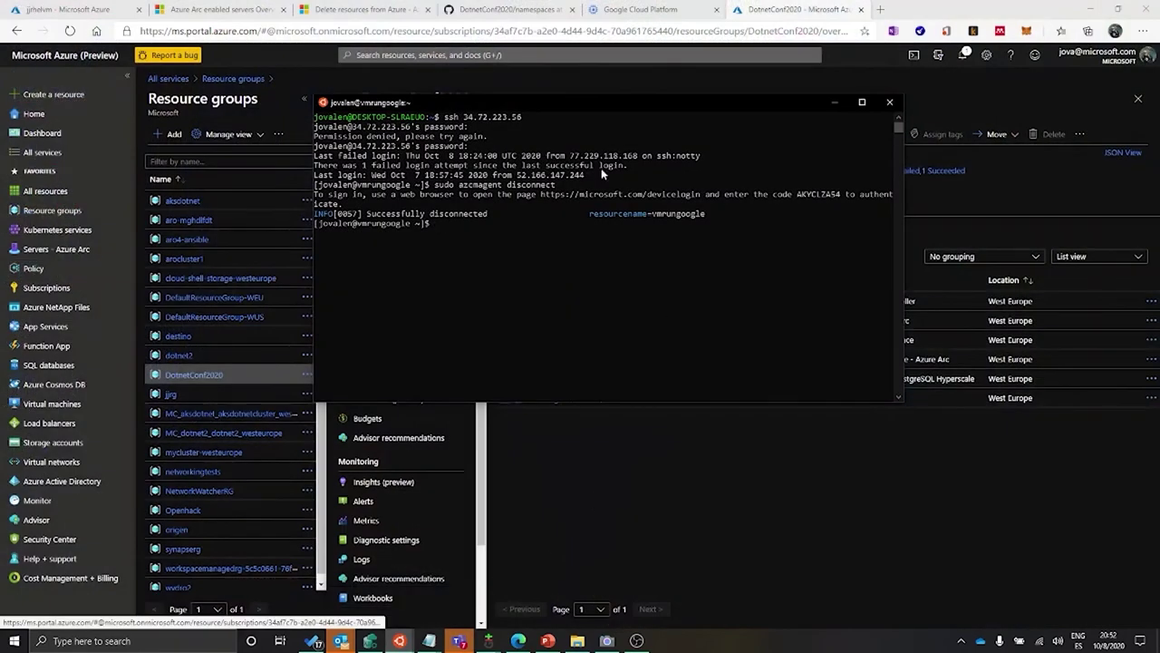
key("alt+Tab")
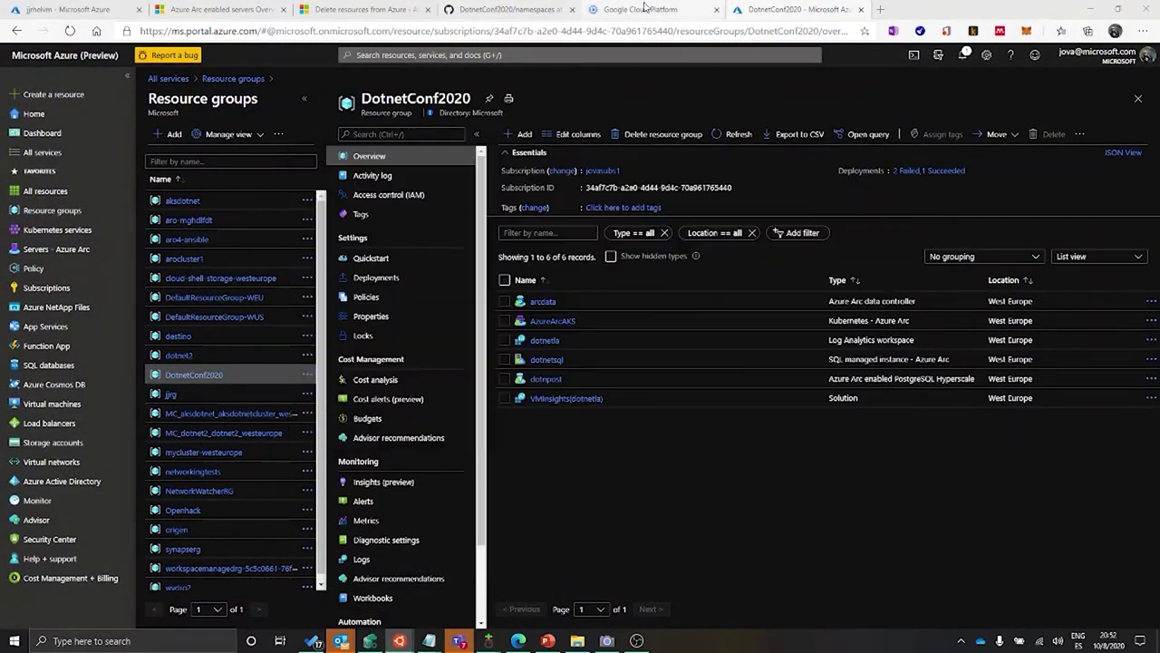
key("ctrl+shift+Tab")
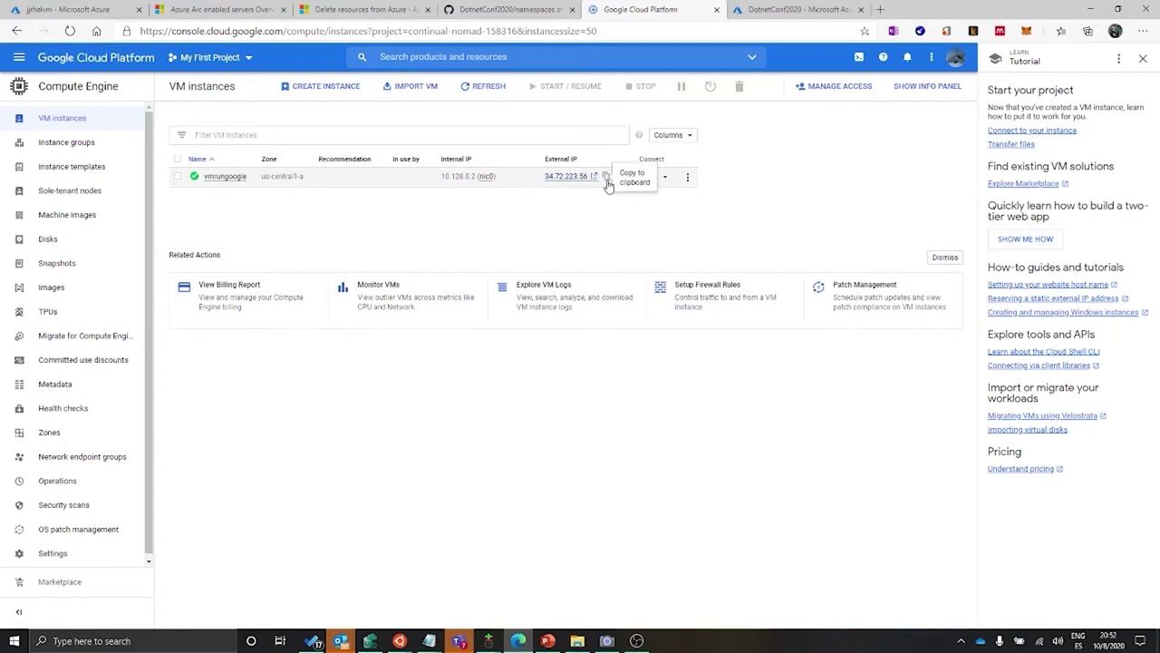
left_click(606, 177)
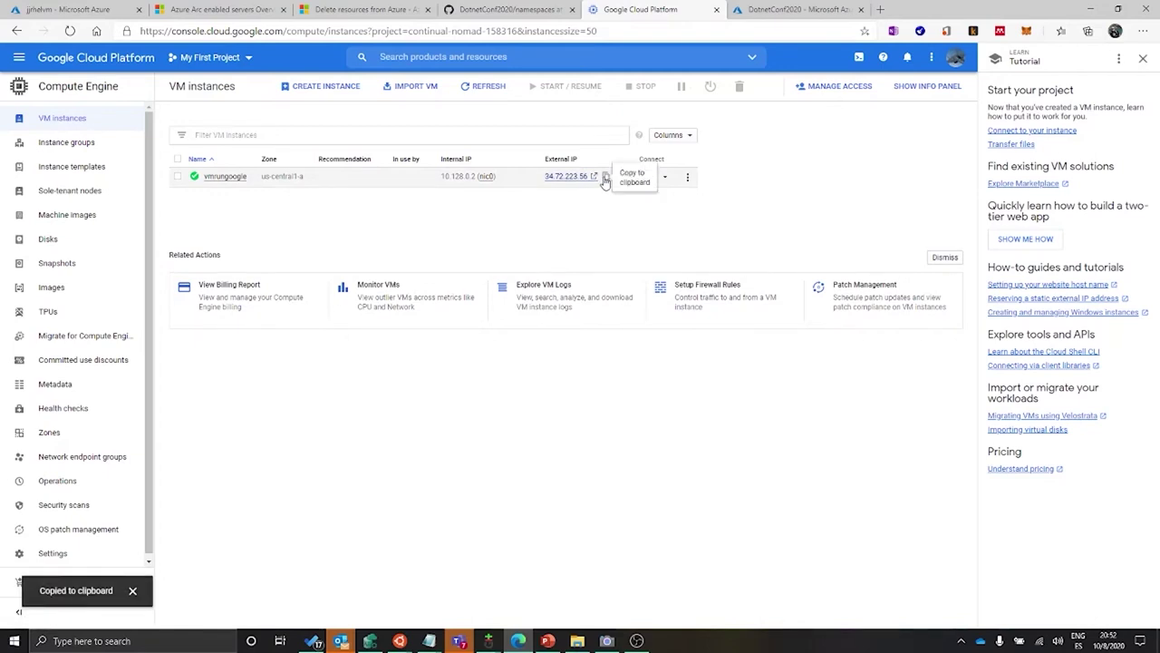
In the Ubuntu terminal, exit the current session, reconnect with "ssh 34.72.223.56" and maximize the window
key("alt+Tab")
type("exit")
key("Return")
key("Up")
key("Return")
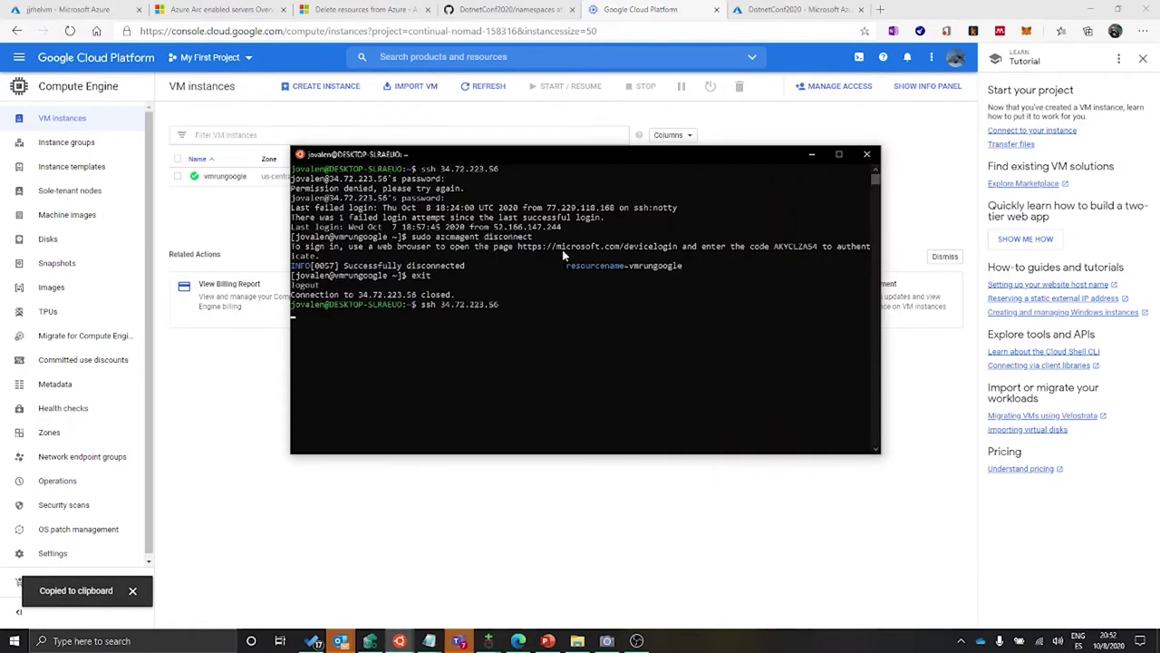
left_click(839, 156)
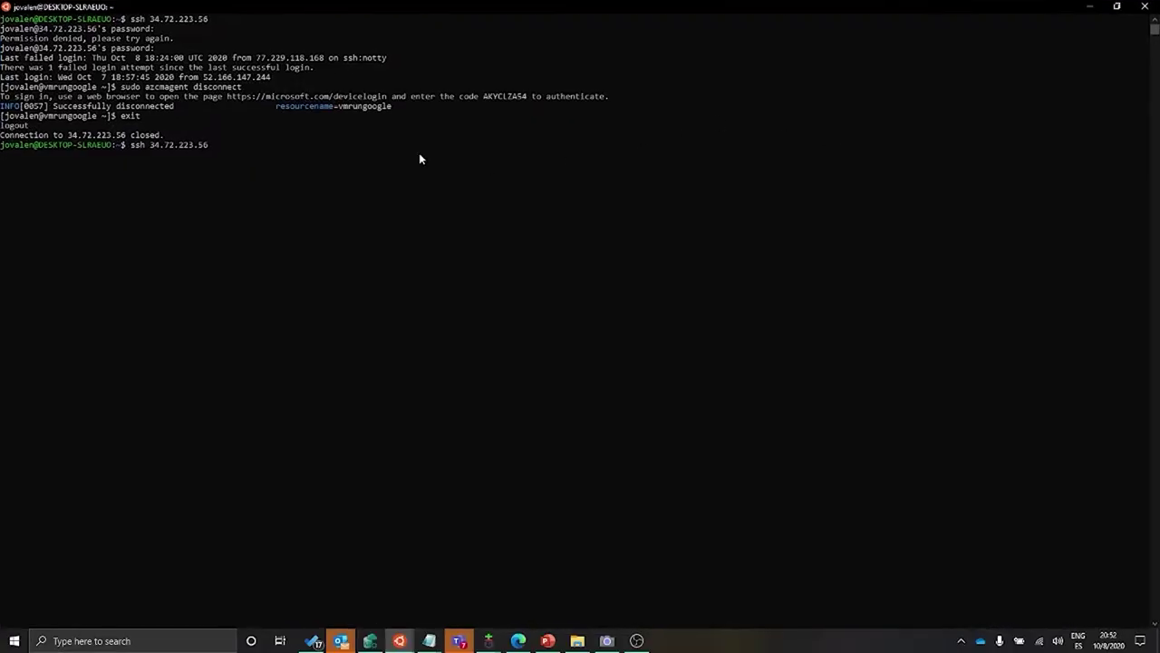
Return to the SSH session in the terminal and log in with the account password
key("super+Tab")
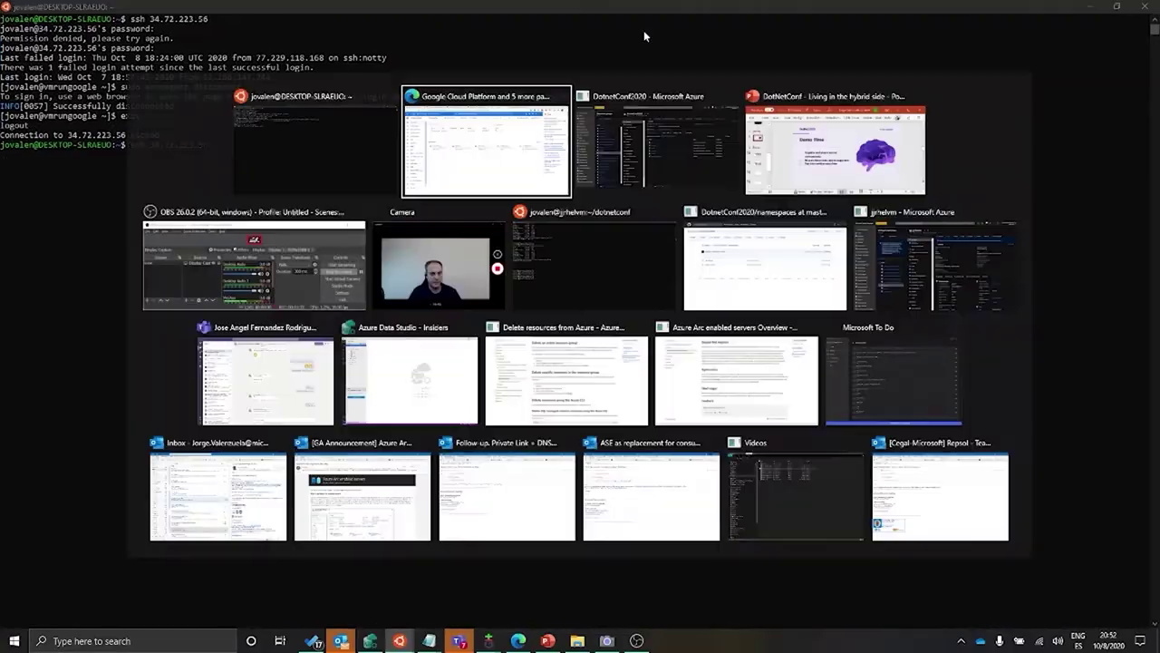
left_click(480, 136)
key("alt+Tab")
key("alt+Tab")
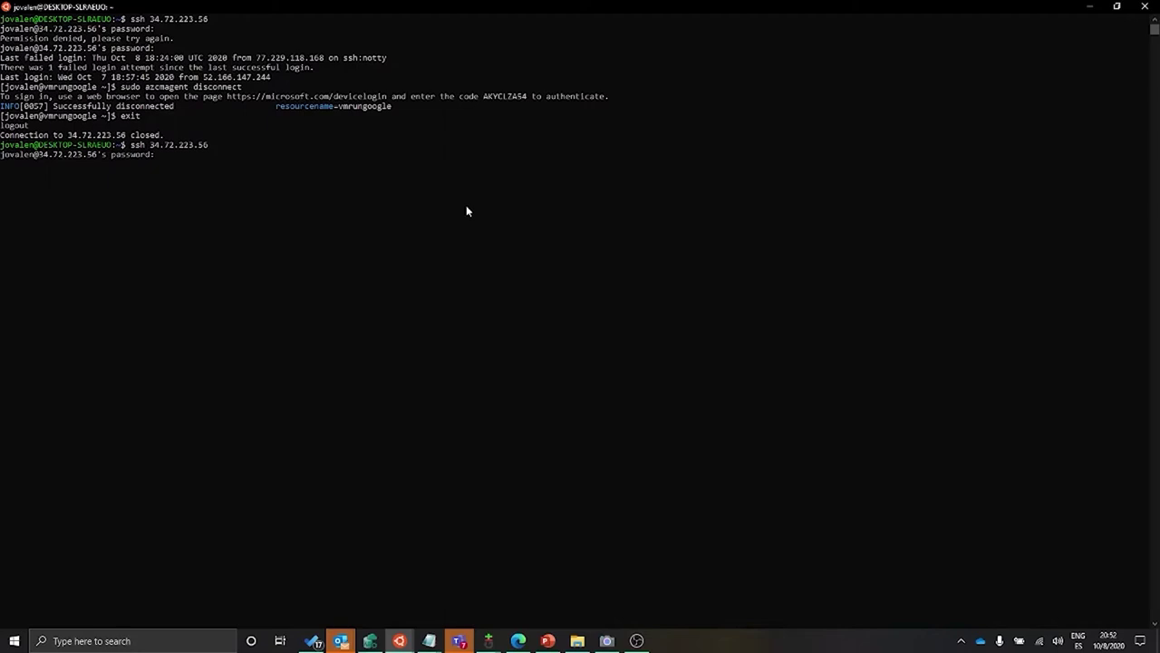
key("Return")
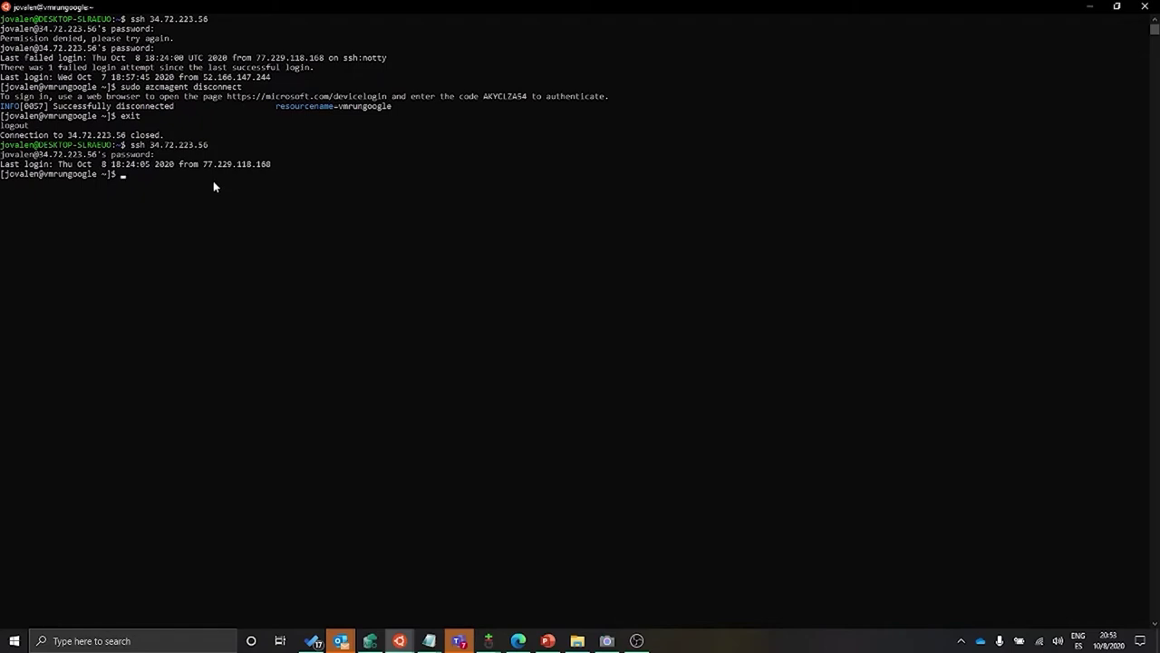
List the shell history and paste its most recent "sudo azcmagent connect" command for DotnetConf2020 at the prompt
type("history")
key("Return")
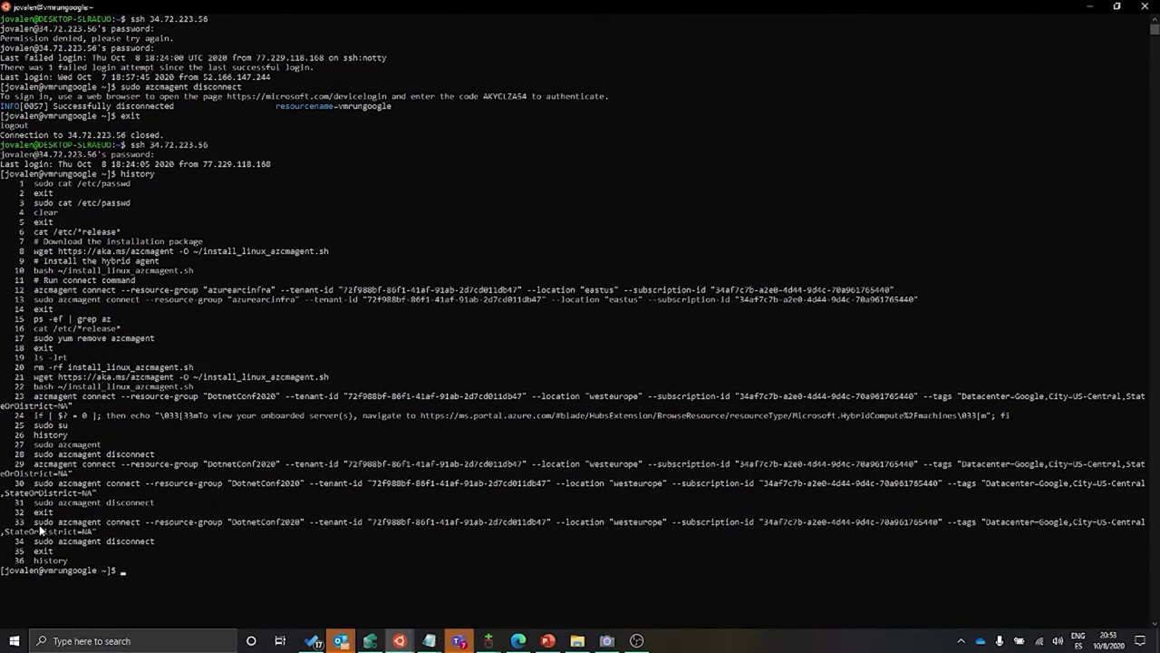
left_click_drag(34, 523, 94, 535)
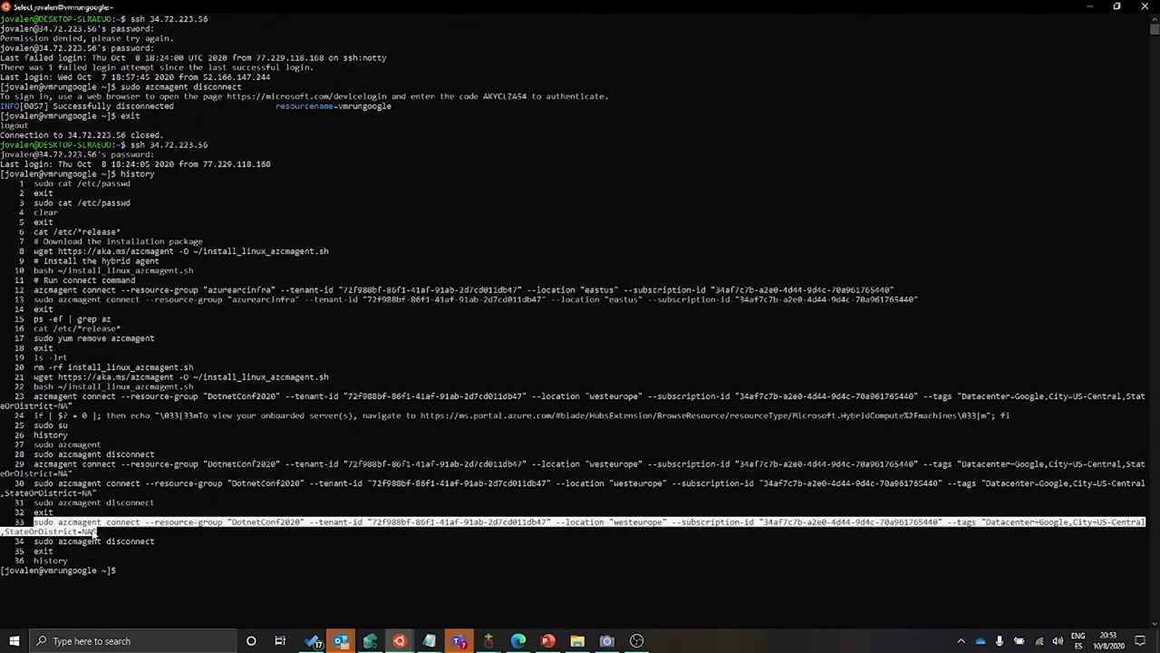
right_click(214, 568)
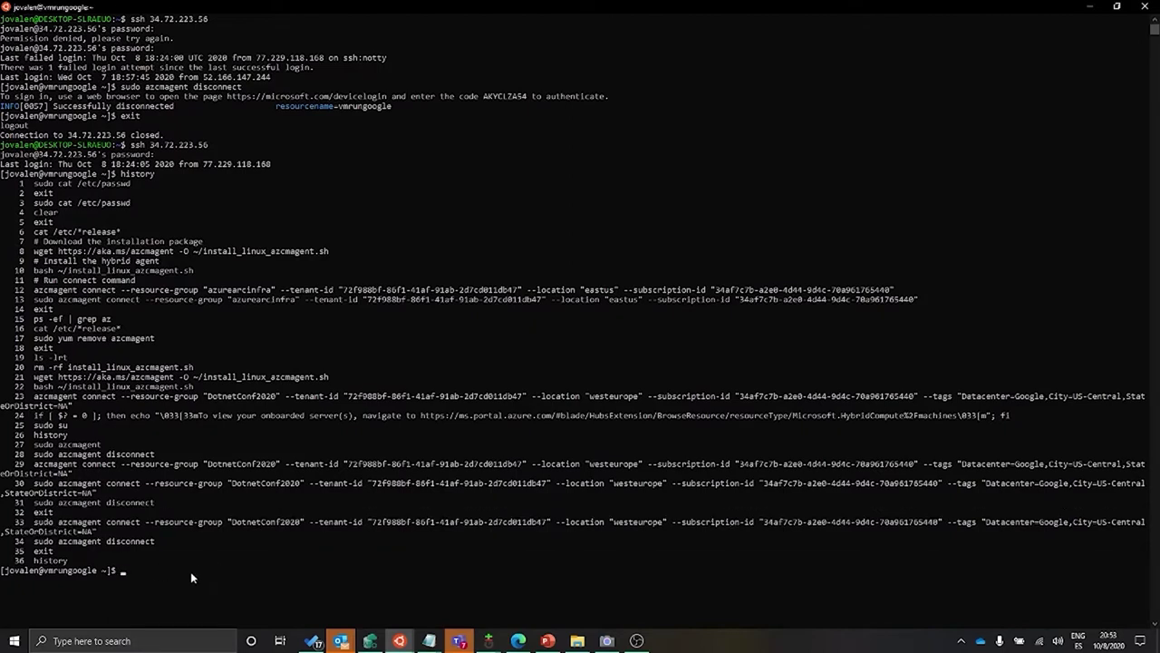
left_click_drag(35, 524, 101, 535)
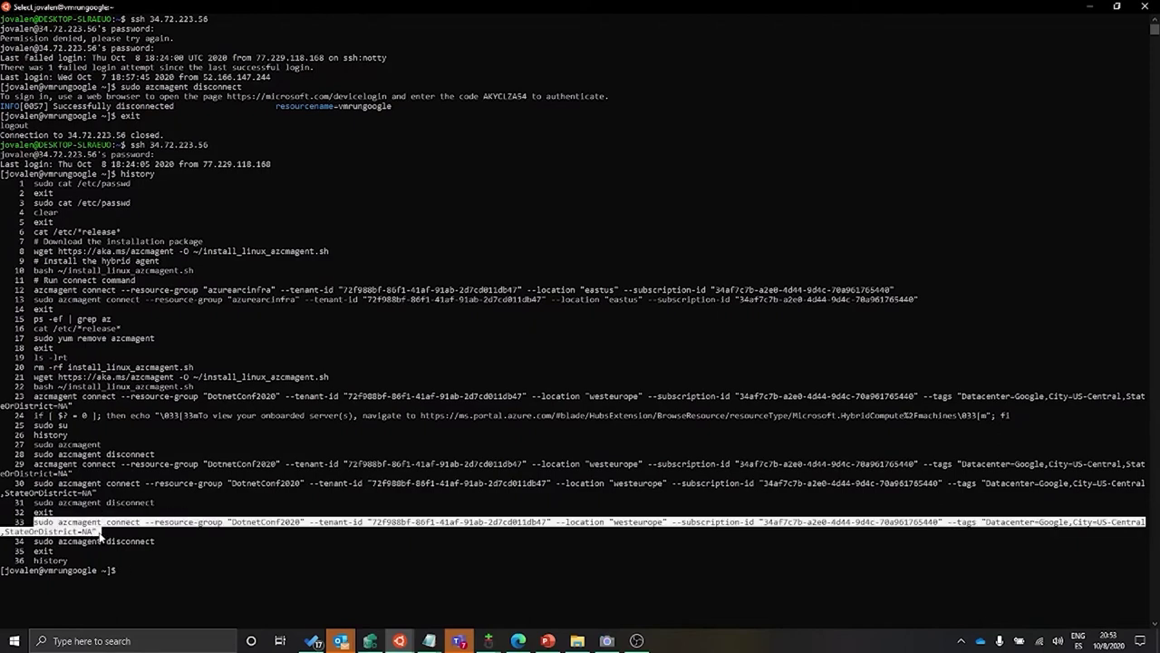
right_click(232, 577)
right_click(225, 577)
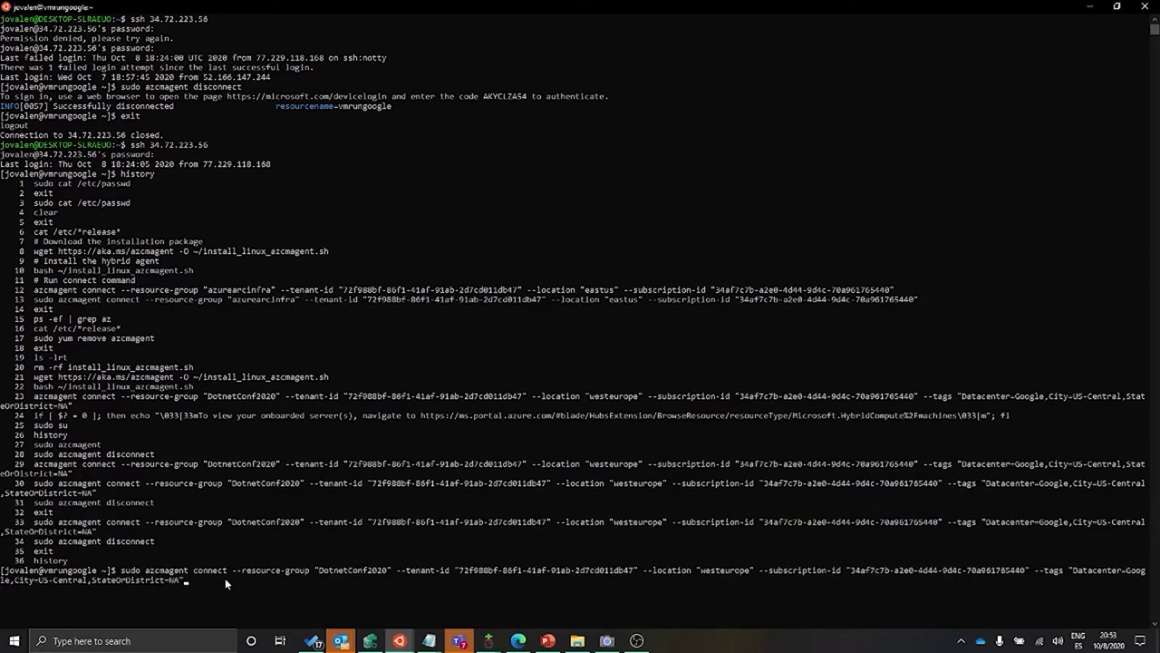